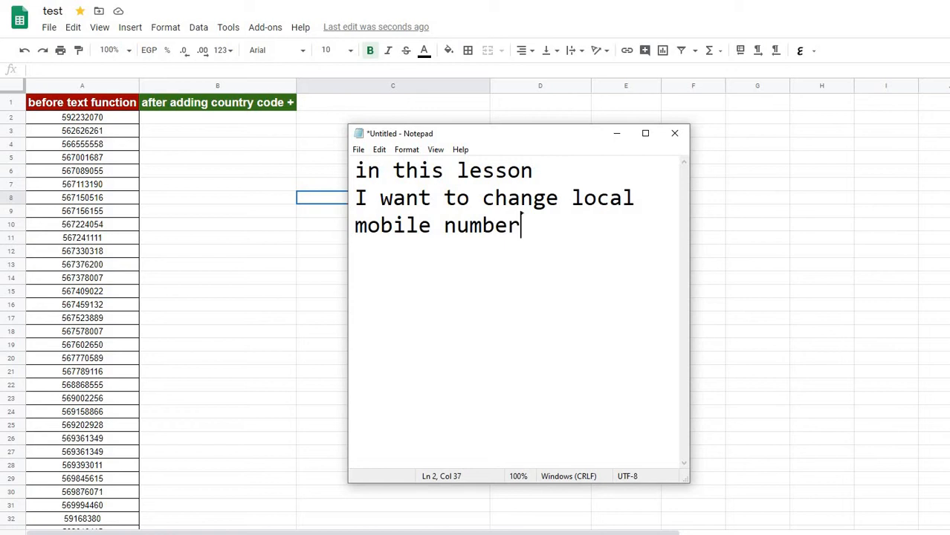
Continue the lesson note with the line "to internation mobile number by adding"
type("to n")
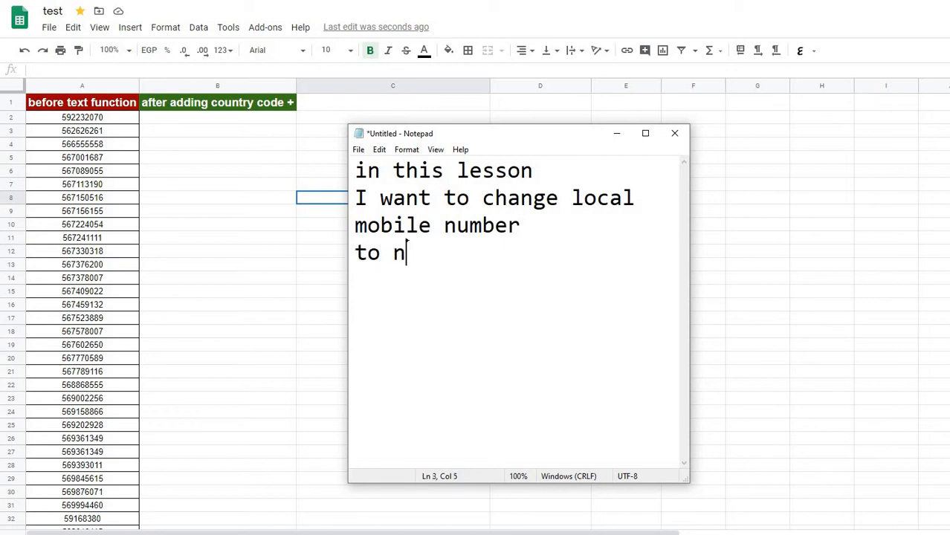
key("BackSpace")
type("internatio")
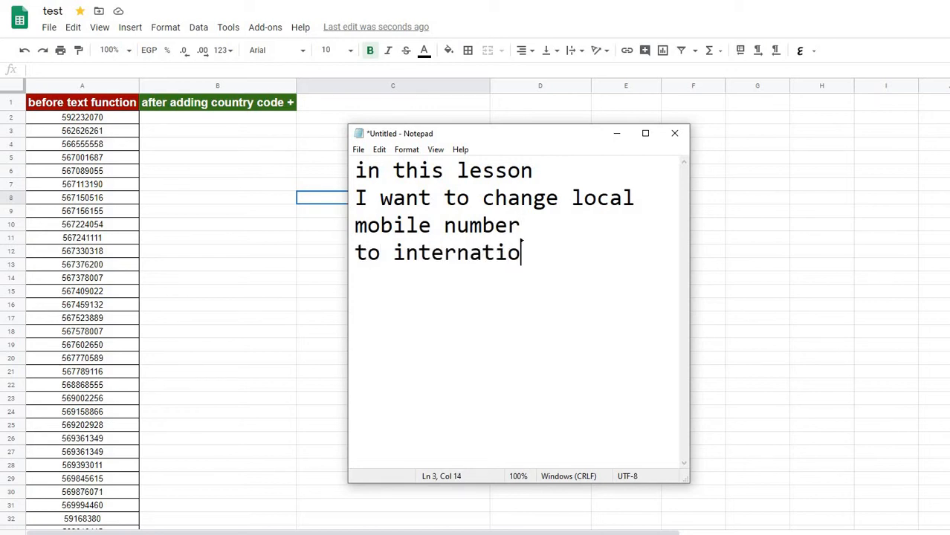
type("n mobile nu")
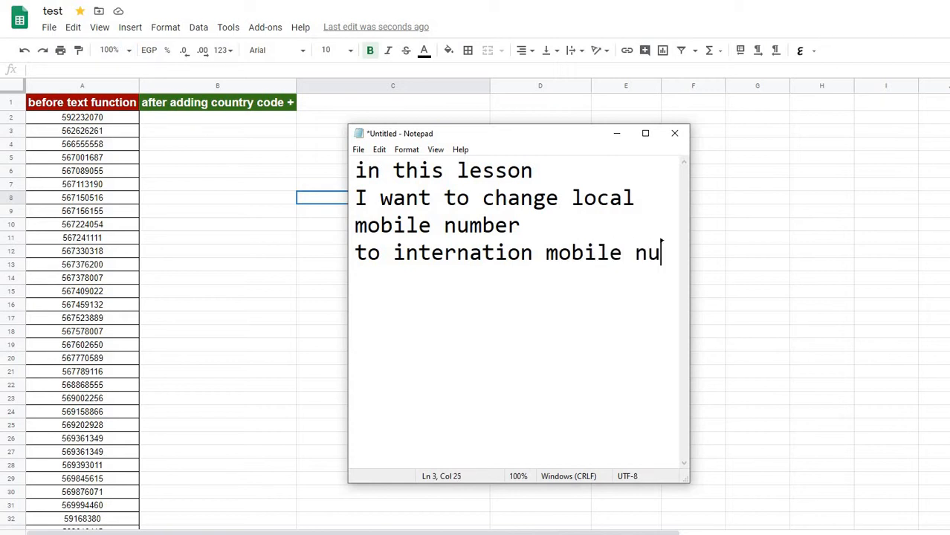
type("mber by")
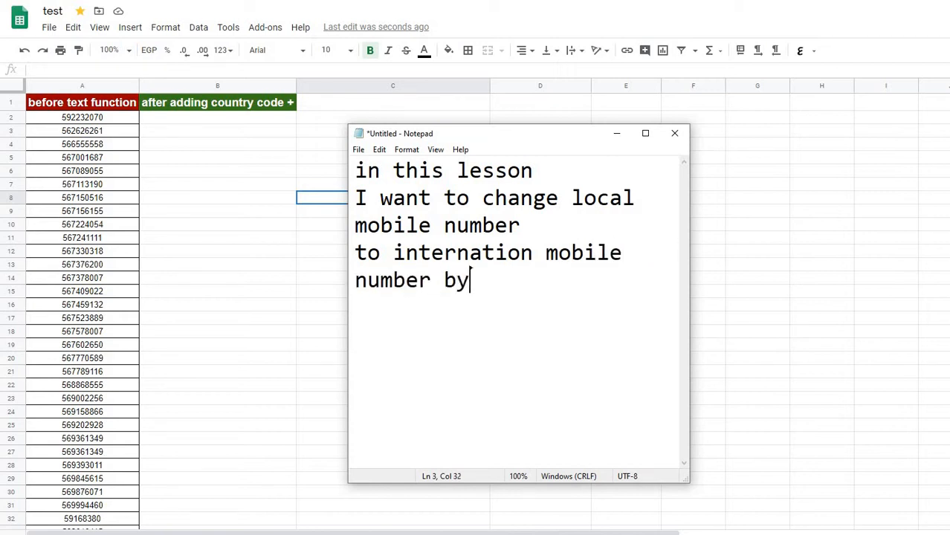
type(" adding")
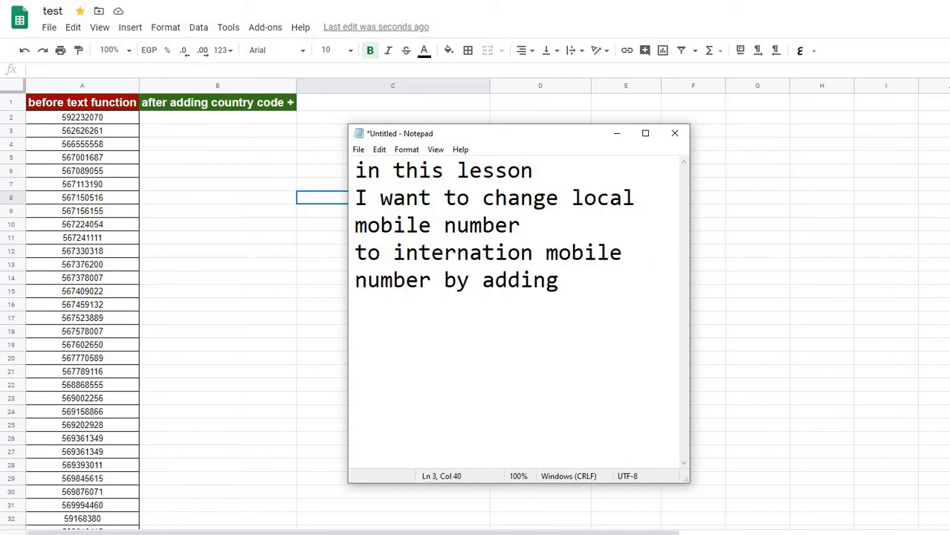
Replace the whole note with "country code", then clear the note completely
key("ctrl+a")
type("cou")
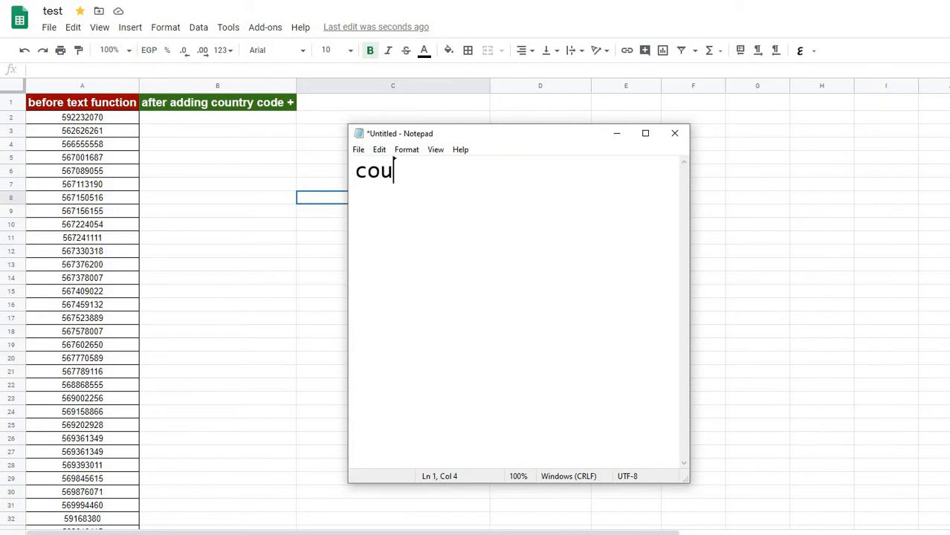
type("ntry code")
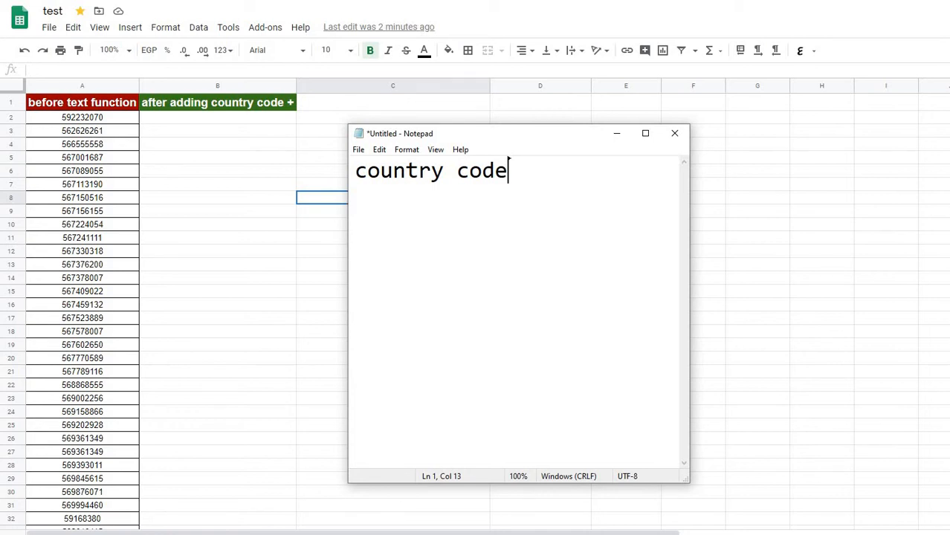
key("ctrl+a")
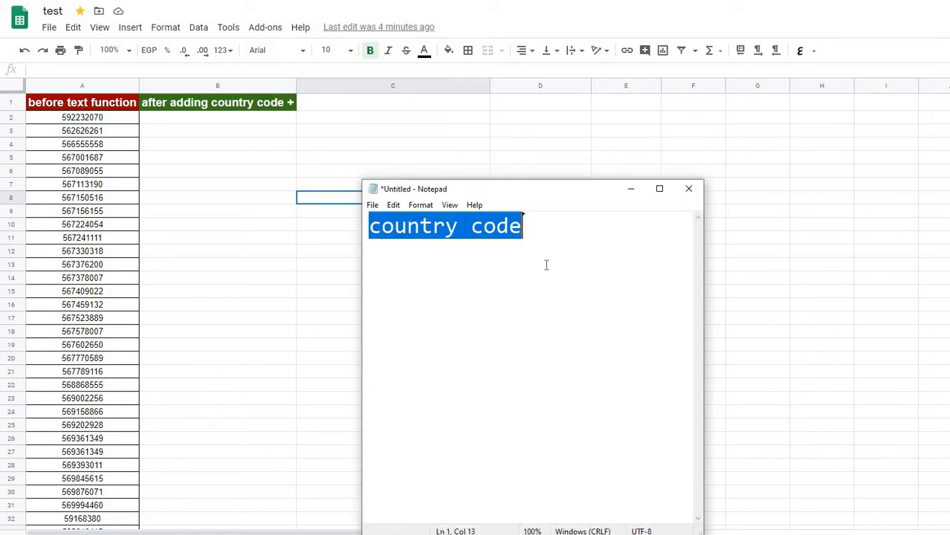
key("BackSpace")
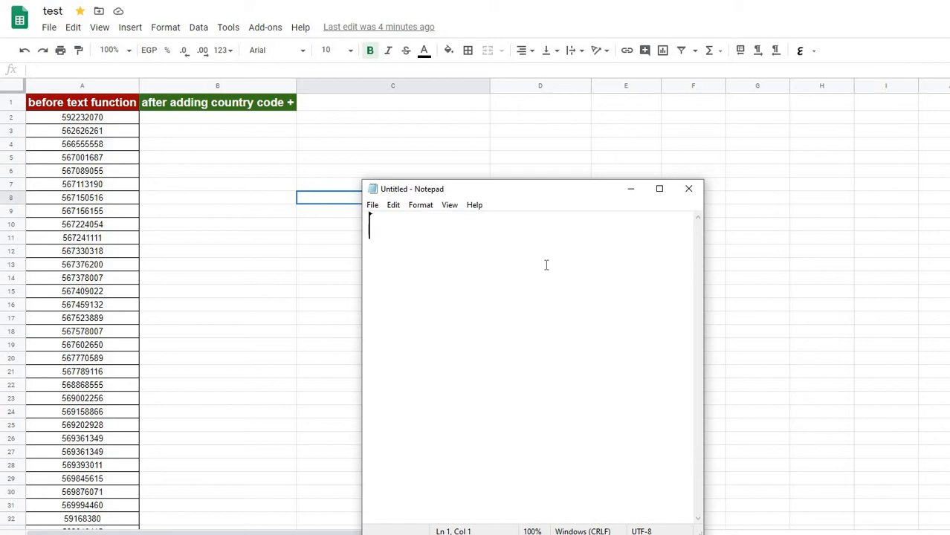
Write "first step local mobile number is 10 digits" in the empty note
type("first st")
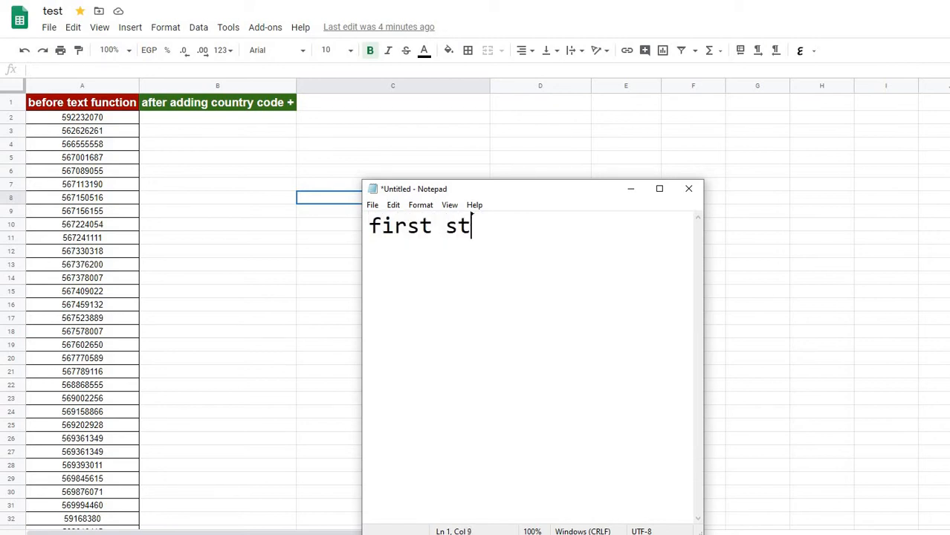
type("ep local phon")
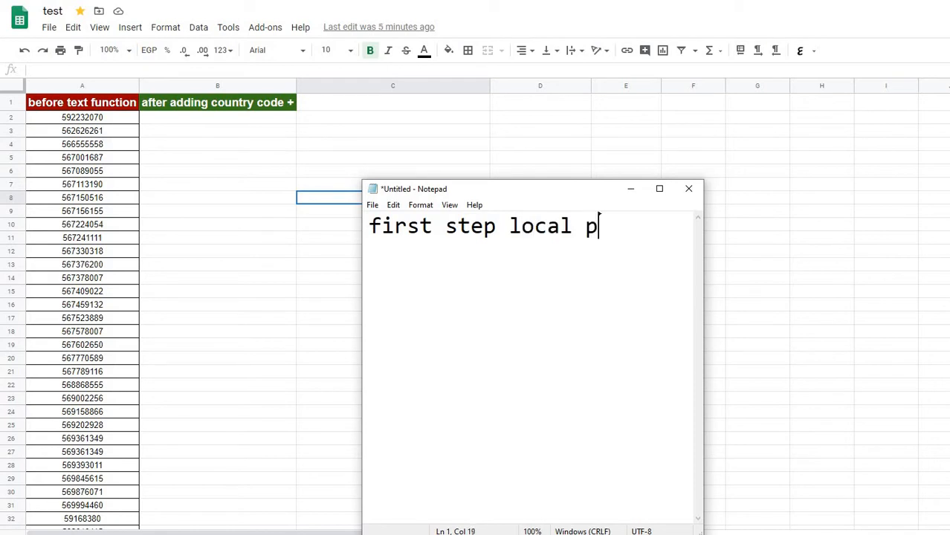
key("BackSpace")
key("BackSpace")
key("BackSpace")
key("BackSpace")
type("mobile num,")
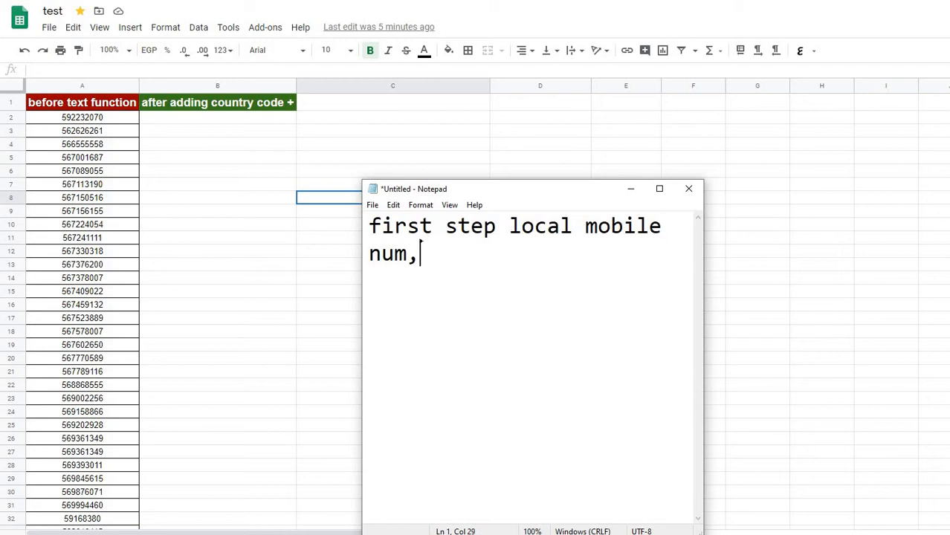
key("BackSpace")
type("ber is 10")
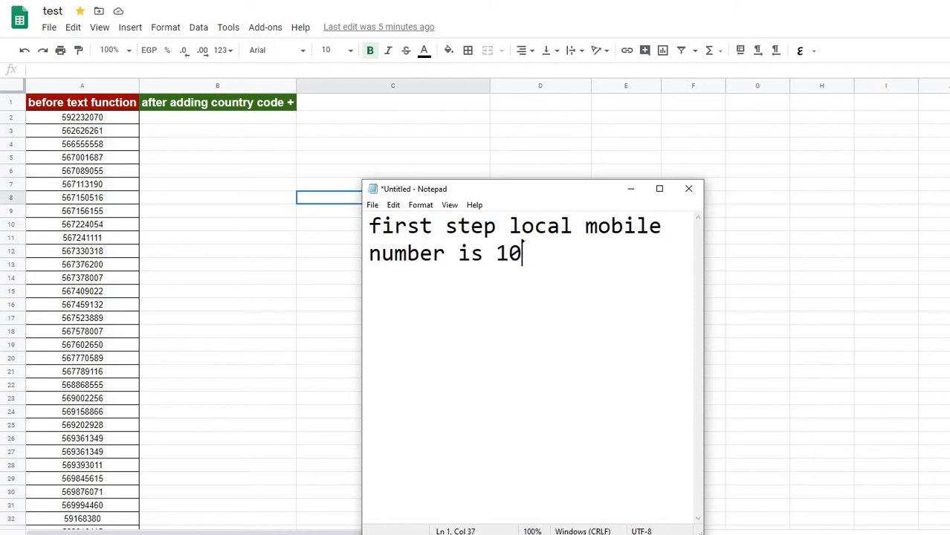
type(" digits")
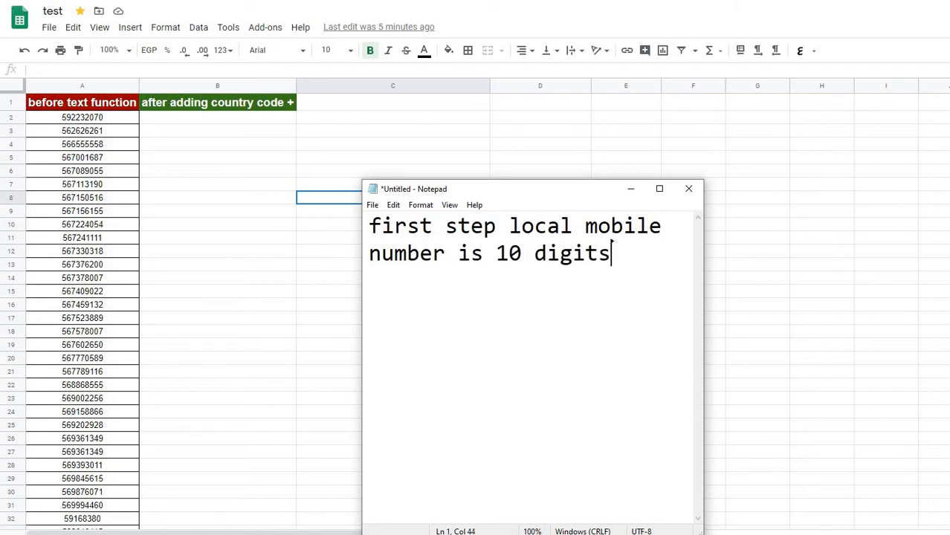
key("BackSpace")
type("s")
Continue the note's sentence with "so I will add country code of PAL +972 + 9 DIGITS"
type("so I will add")
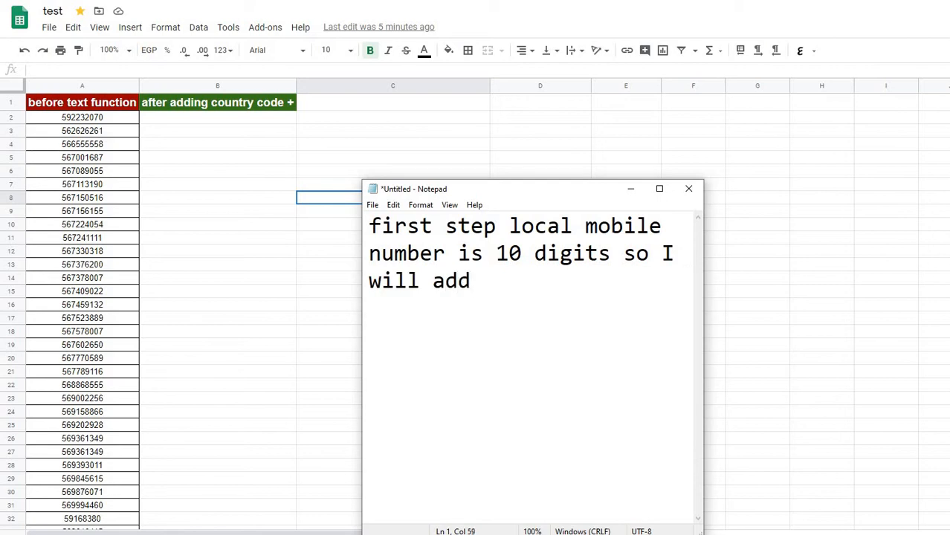
type(" country cod")
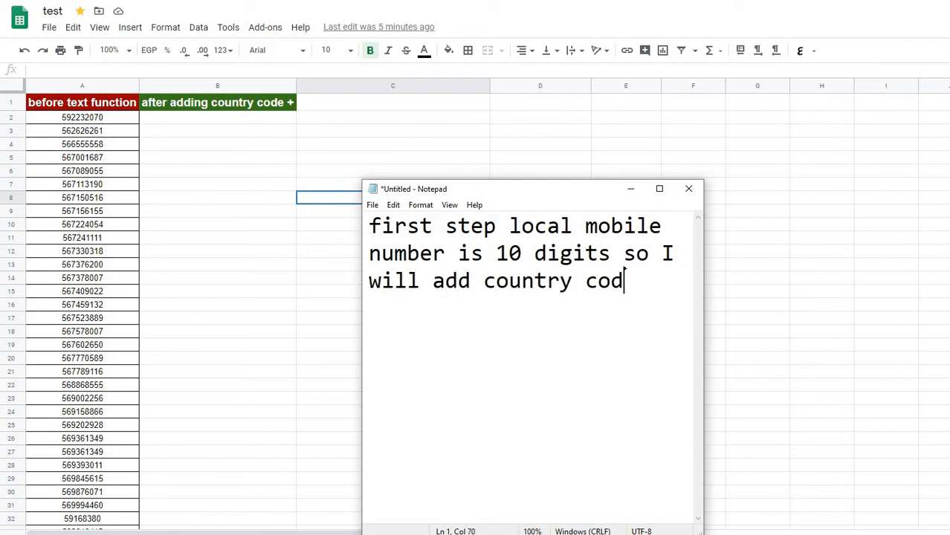
type("e of P")
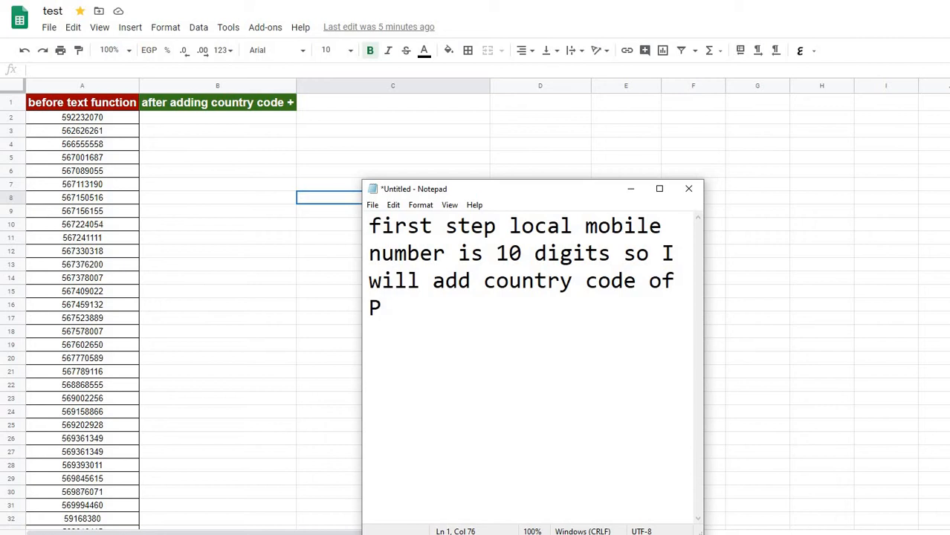
type("A")
key("BackSpace")
type("a")
key("BackSpace")
type("AL +9")
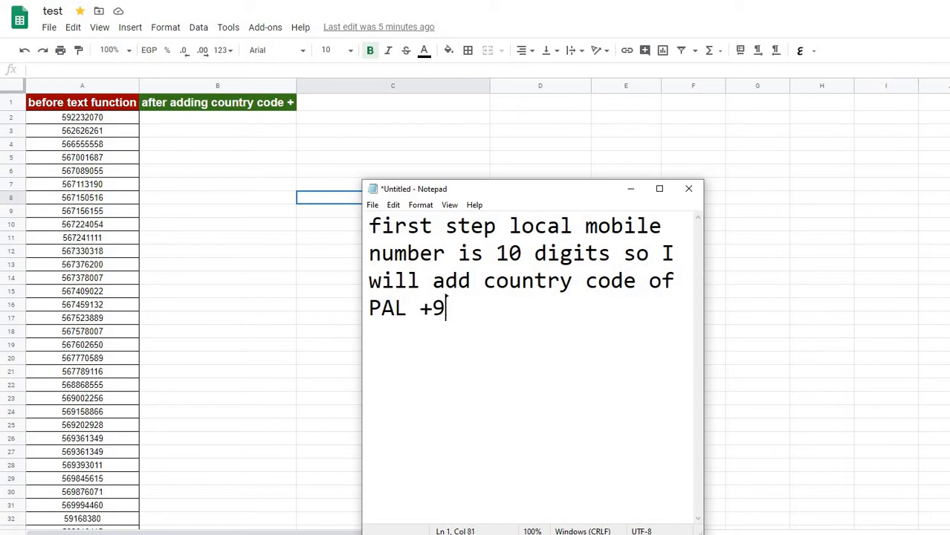
type("72 + 9 DIGI")
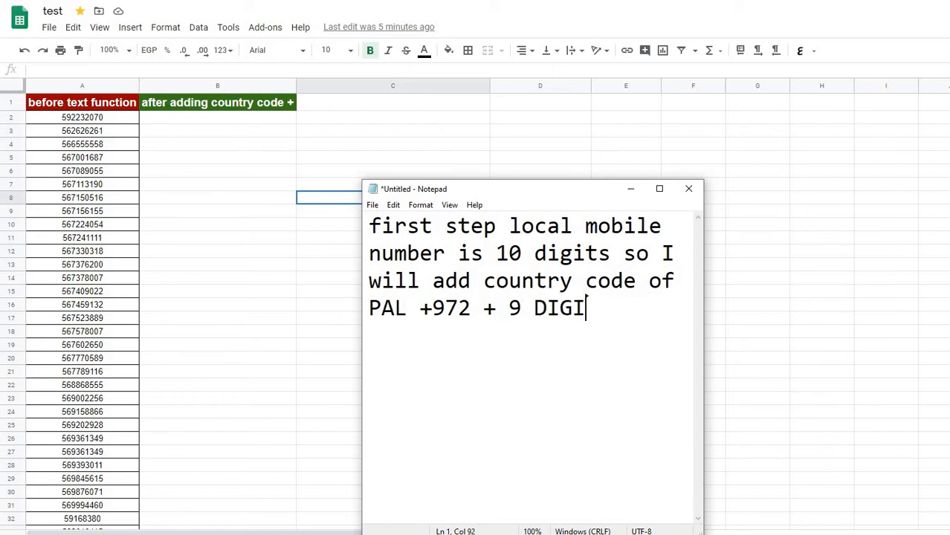
type("TS")
Add a new line reading "USING TEXT FUNCTION" to the note
key("Return")
type("U")
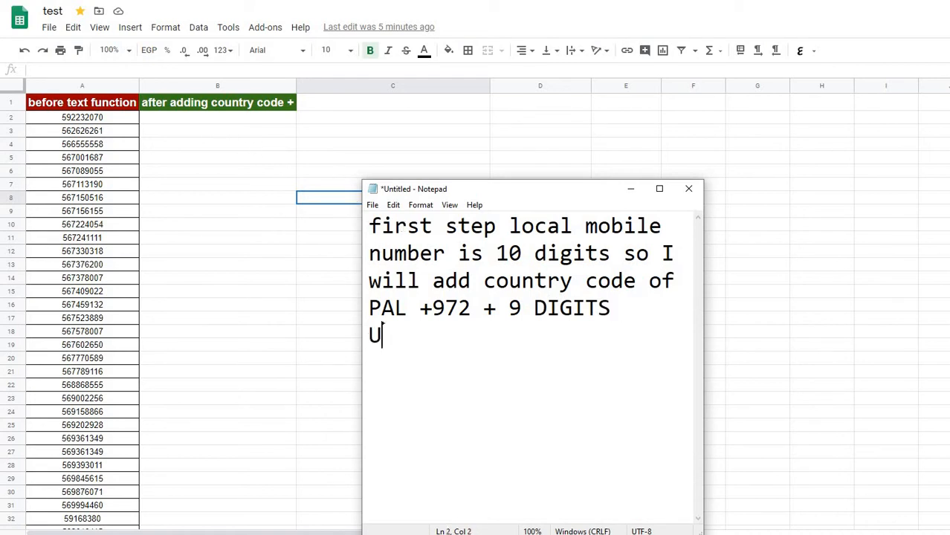
type("SING TEXT")
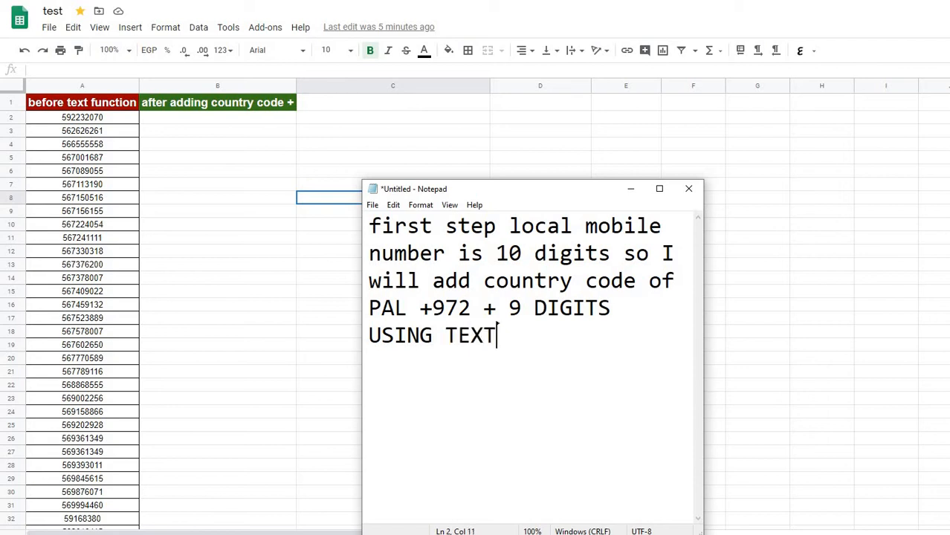
type(" FUNCTION")
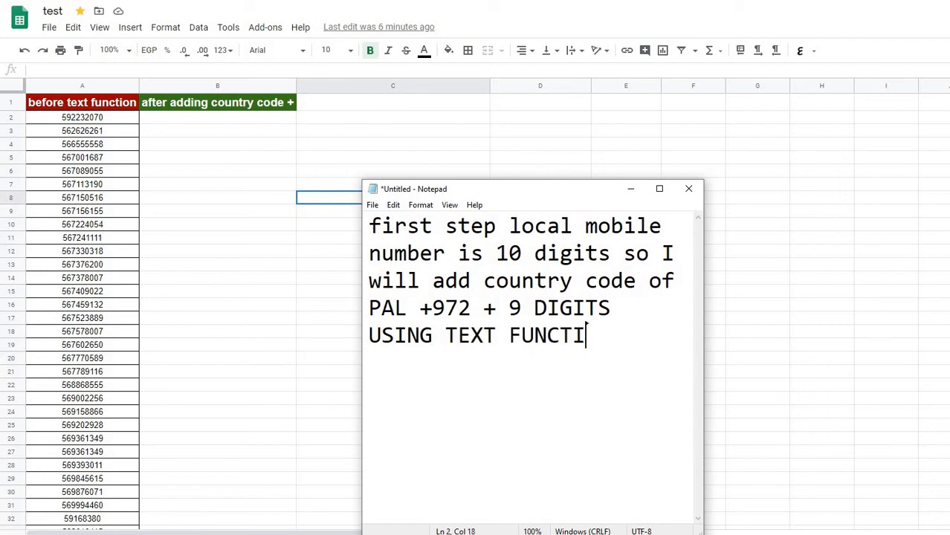
left_click(234, 127)
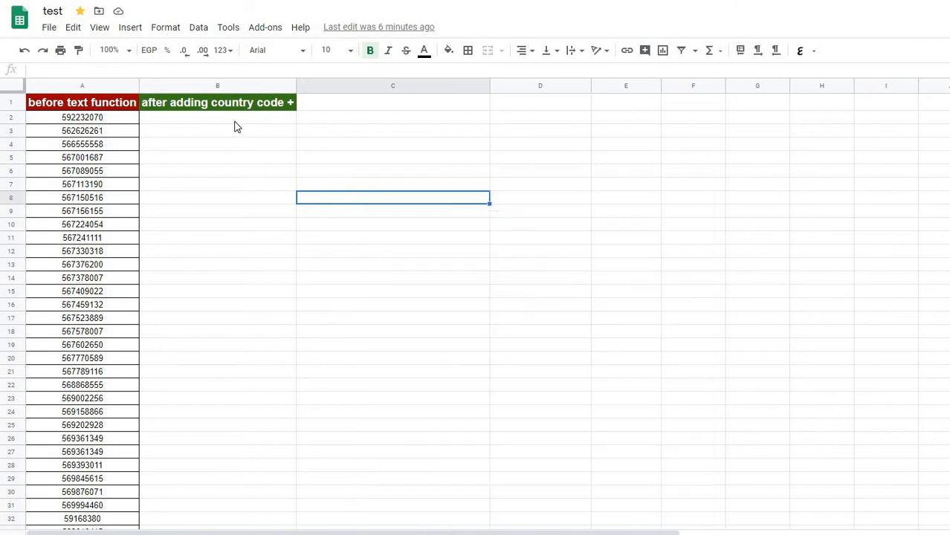
left_click(235, 121)
type("=")
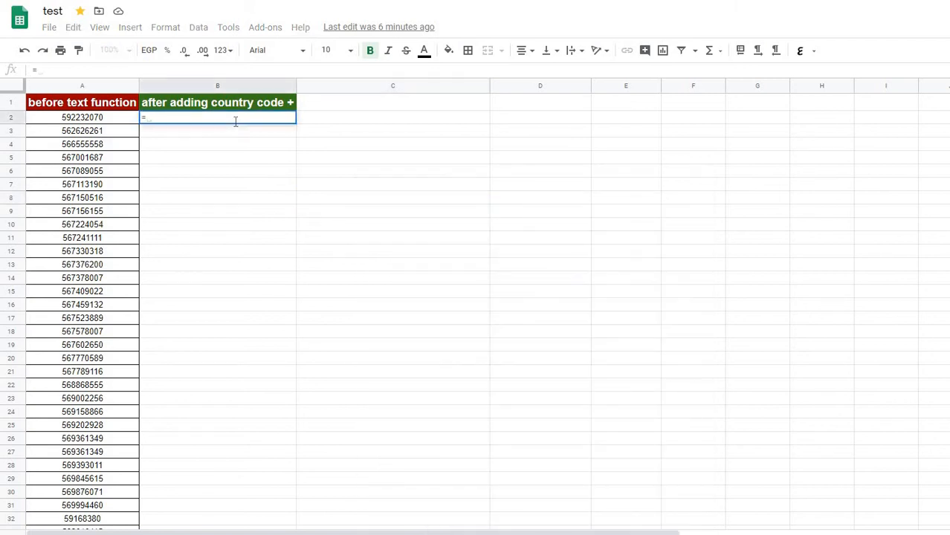
type("TEXT")
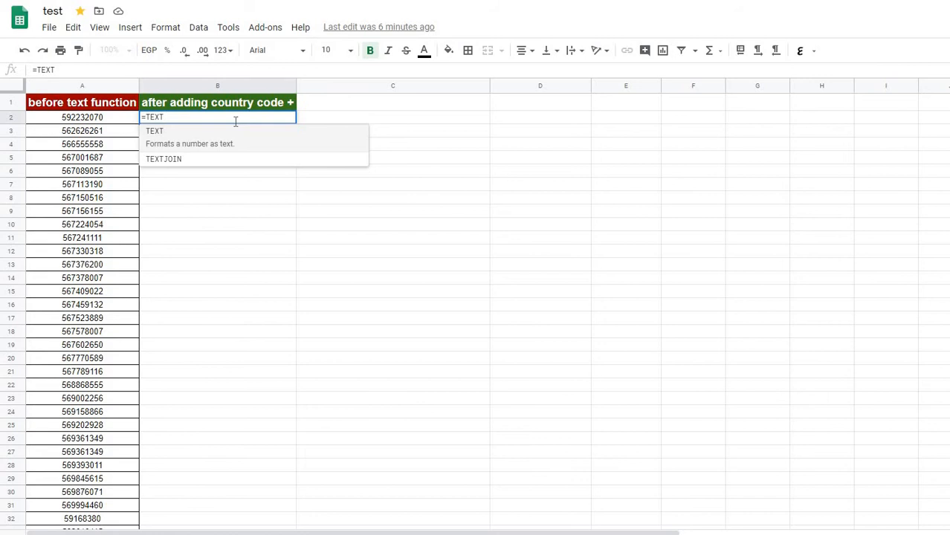
type("(")
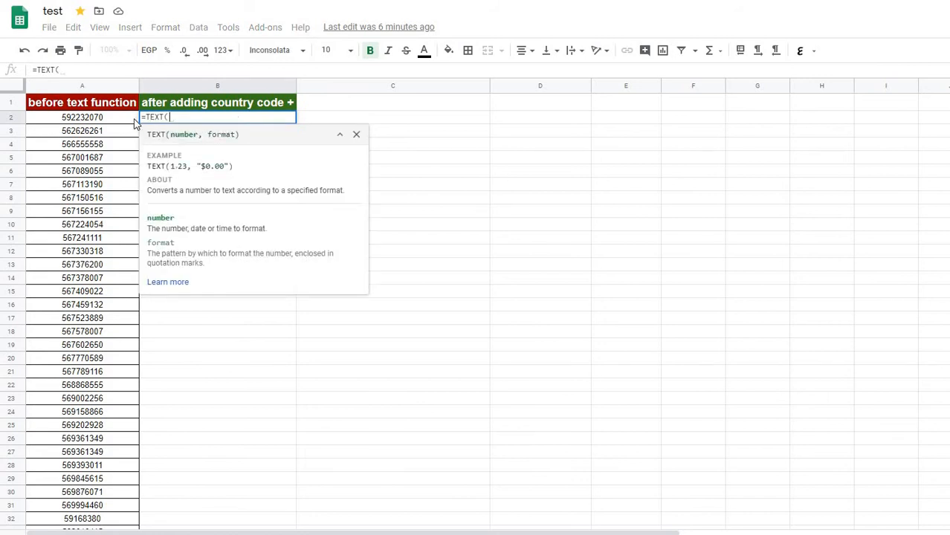
left_click(135, 120)
type(",")
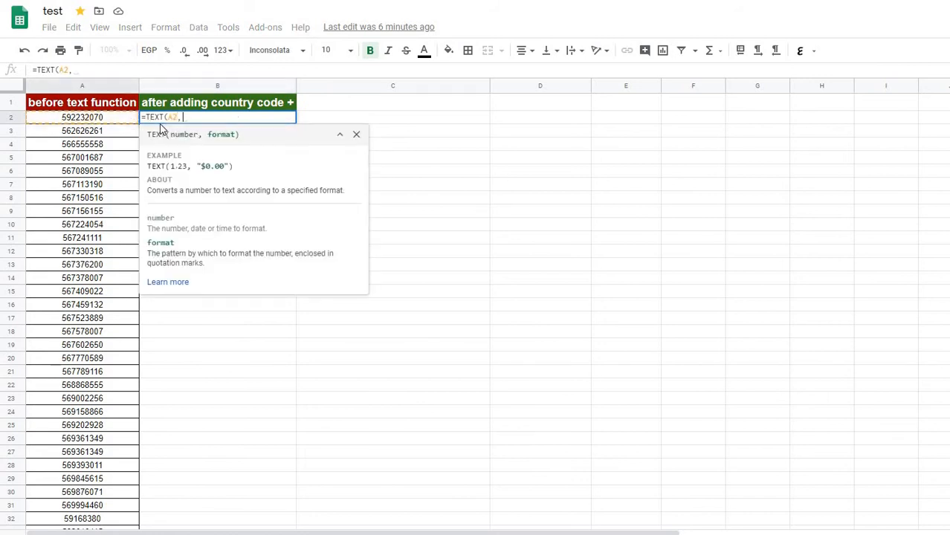
type("\"")
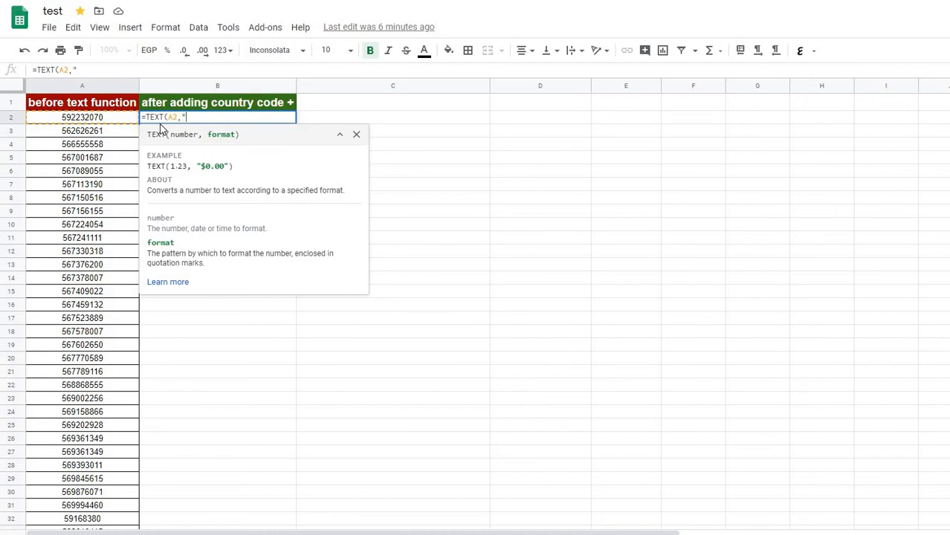
type("+972")
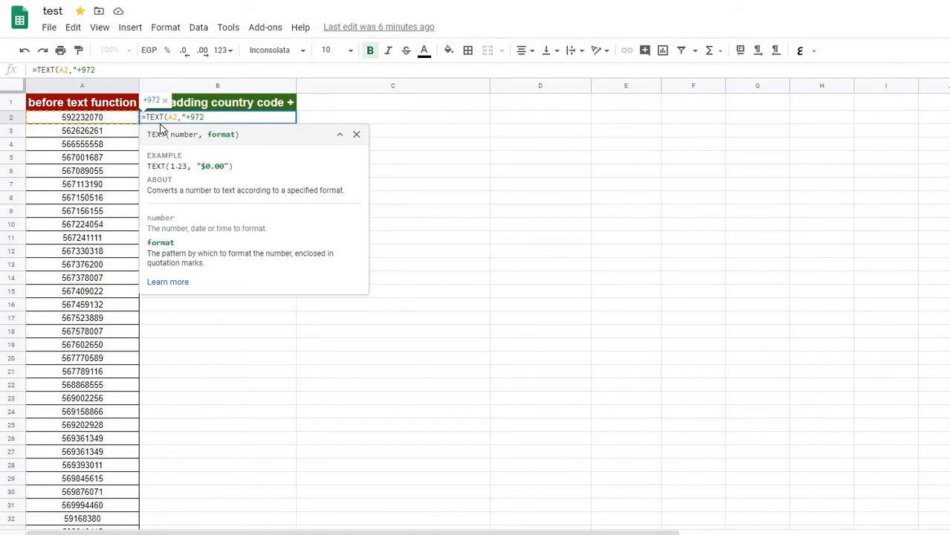
type("000000000")
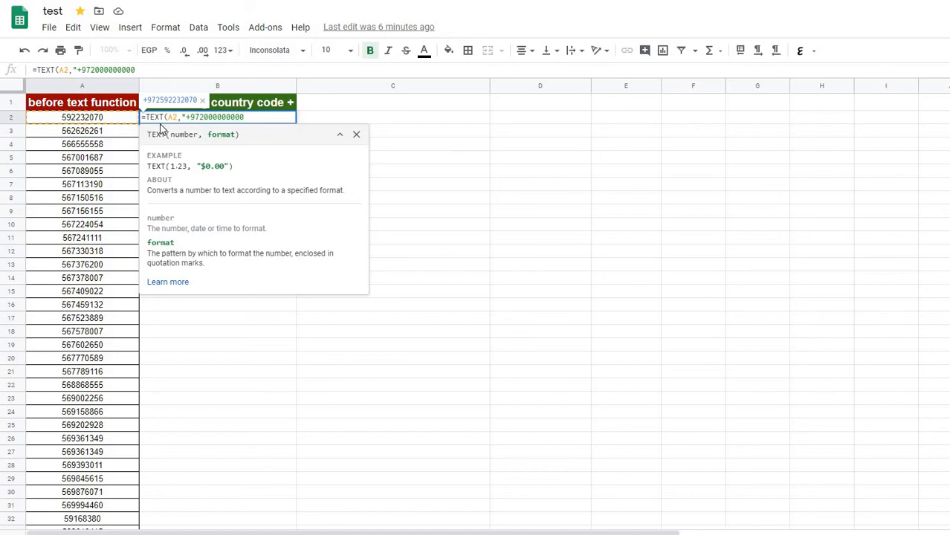
type(")")
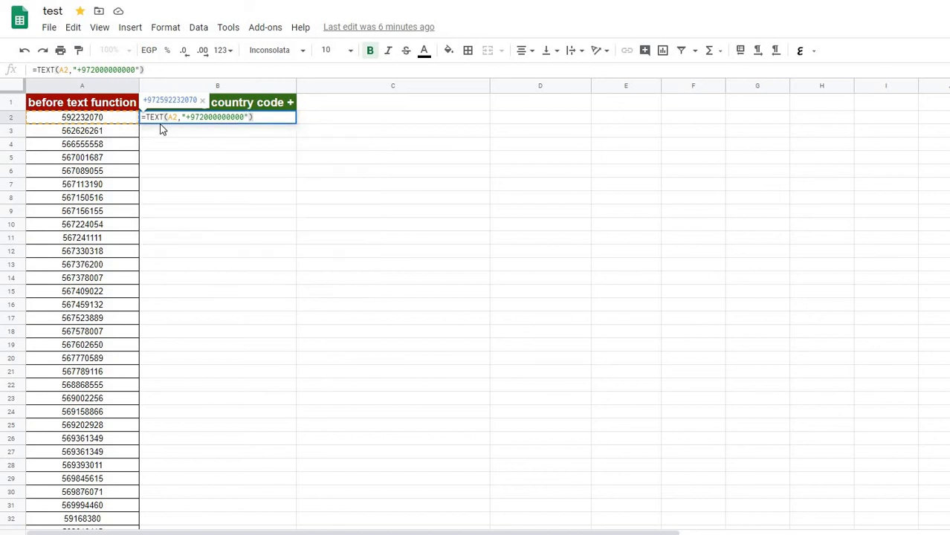
key("Return")
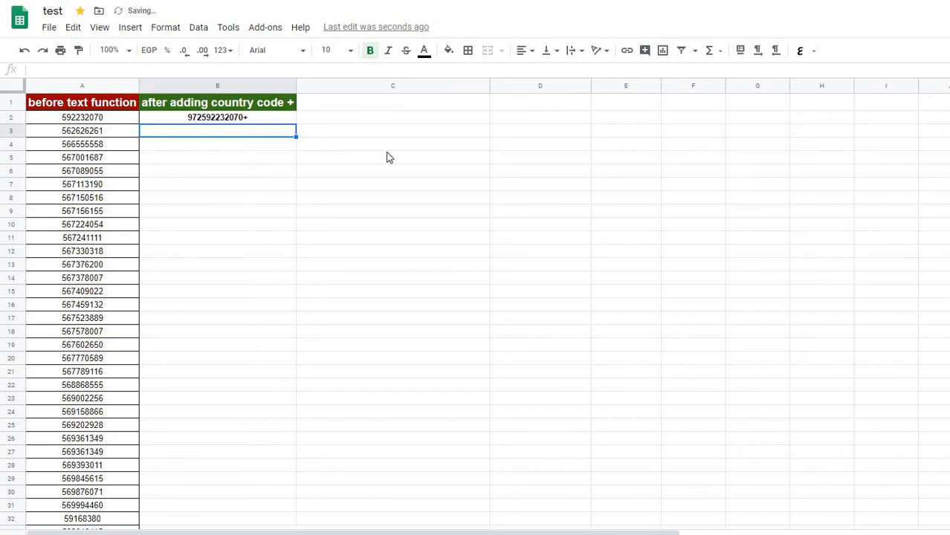
Left-align cell B2 and set its text direction to left-to-right
left_click(251, 120)
left_click(525, 50)
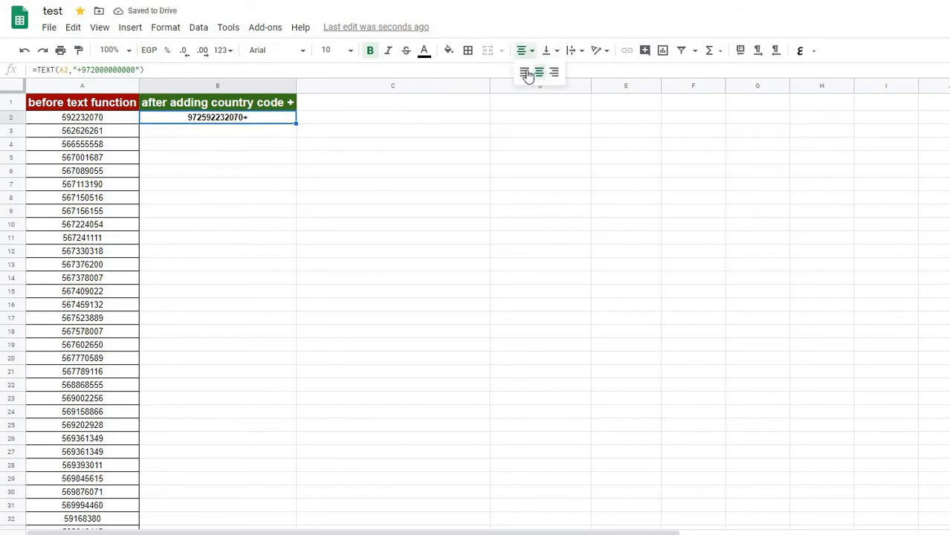
left_click(523, 75)
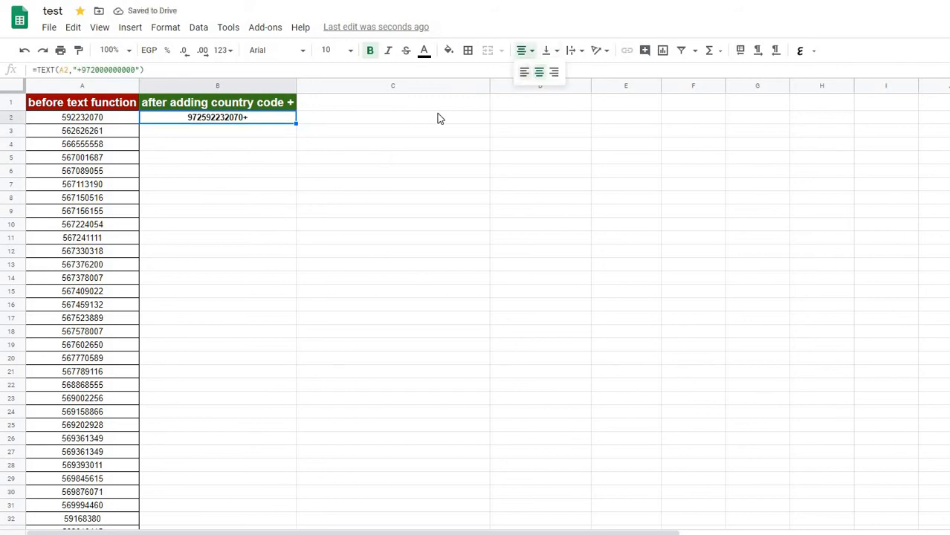
left_click(570, 52)
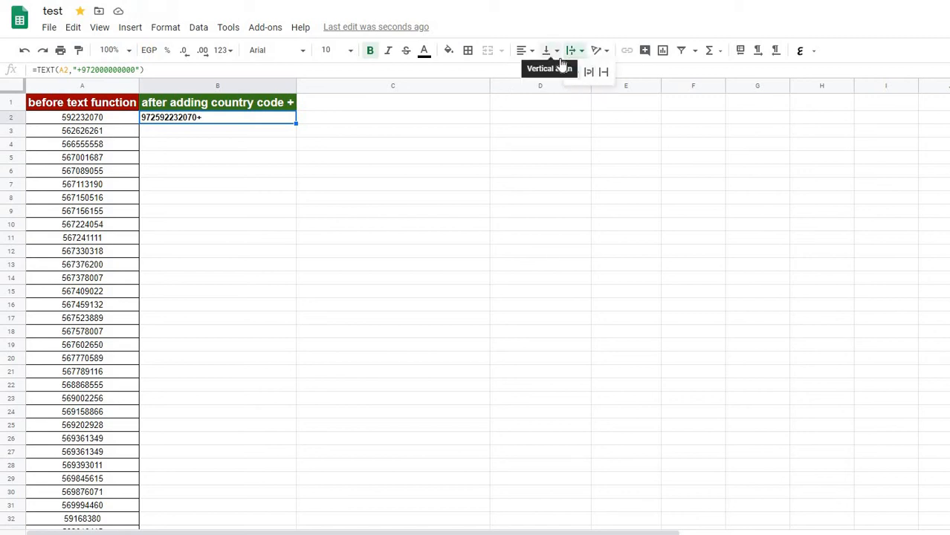
left_click(760, 52)
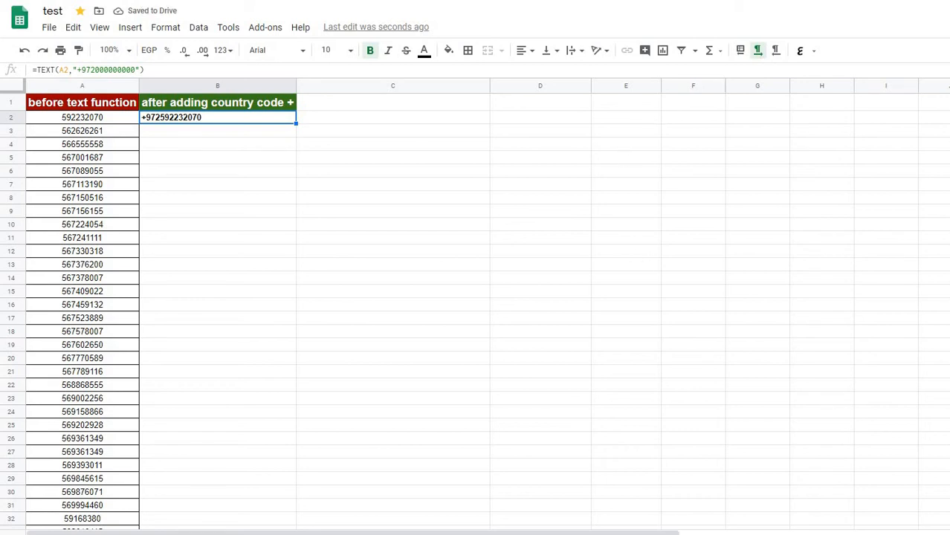
Switch to the Notepad note and replace all its text with the word "Replace"
key("alt+Tab")
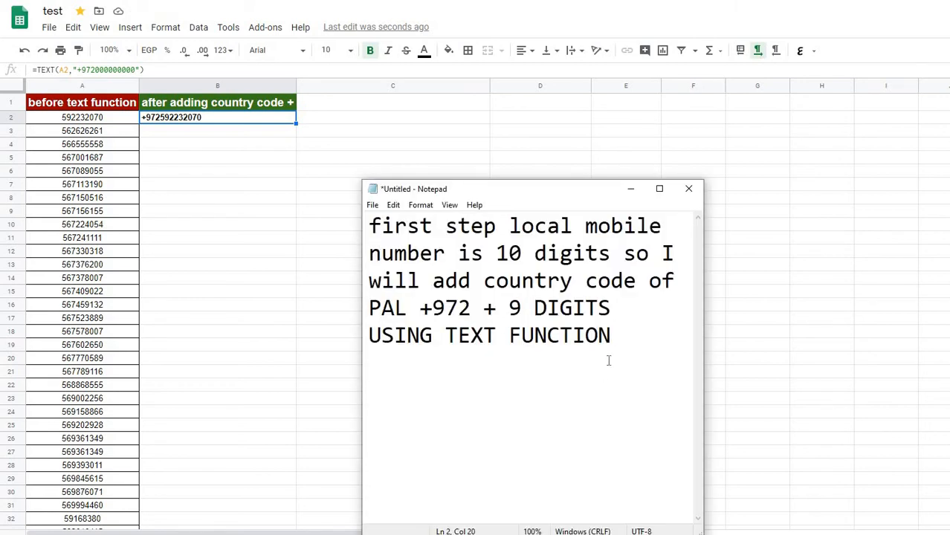
key("ctrl+a")
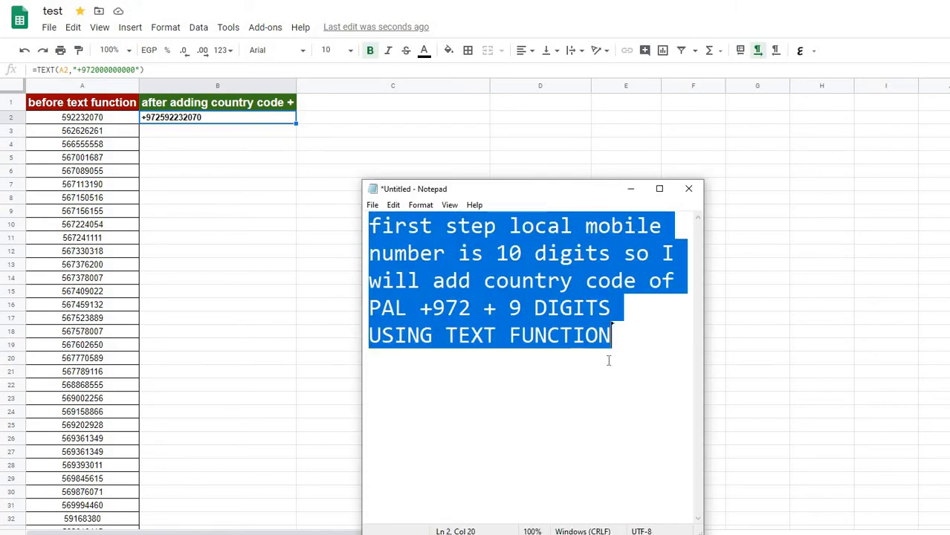
key("Delete")
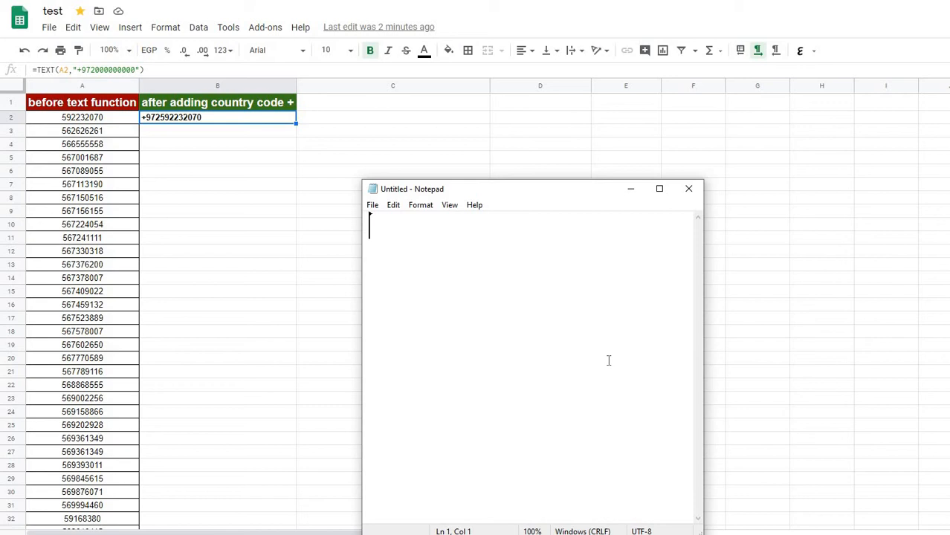
type("REP")
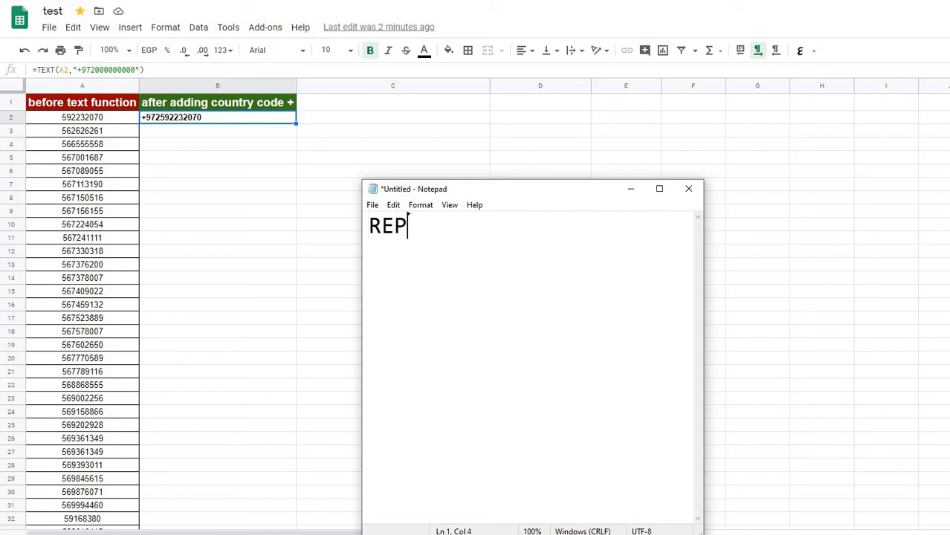
key("BackSpace")
key("BackSpace")
type("eplace ")
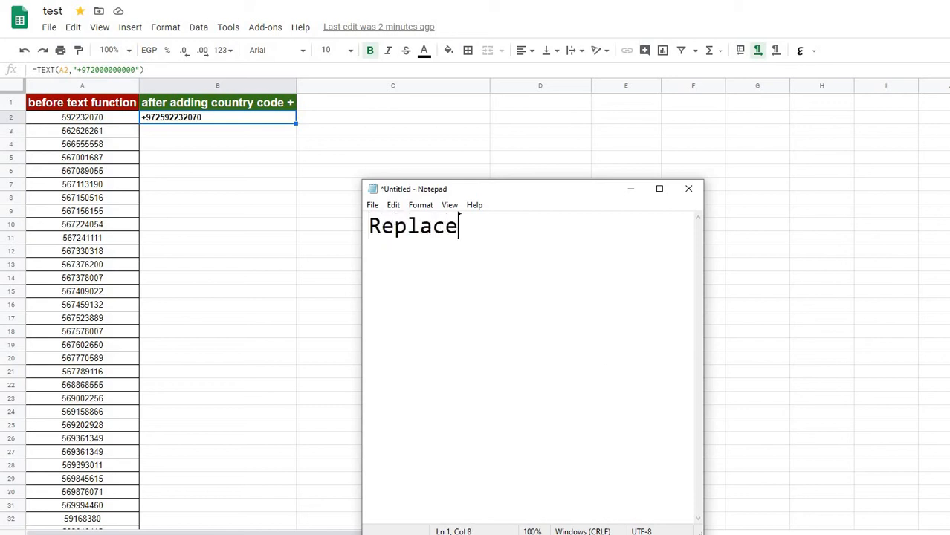
type("mi")
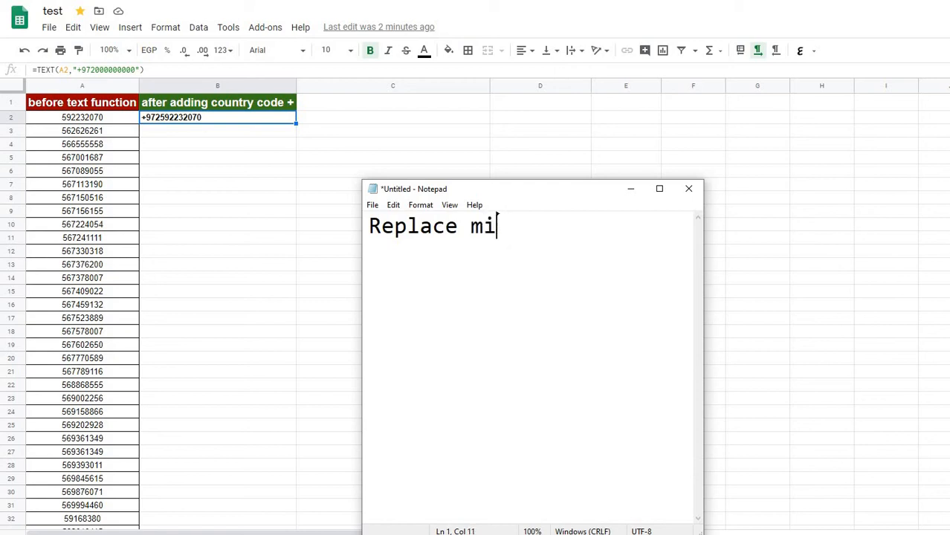
Continue the note's sentence with "local mobile digit with 0000"
key("BackSpace")
type("ob")
key("BackSpace")
key("BackSpace")
type("local mib")
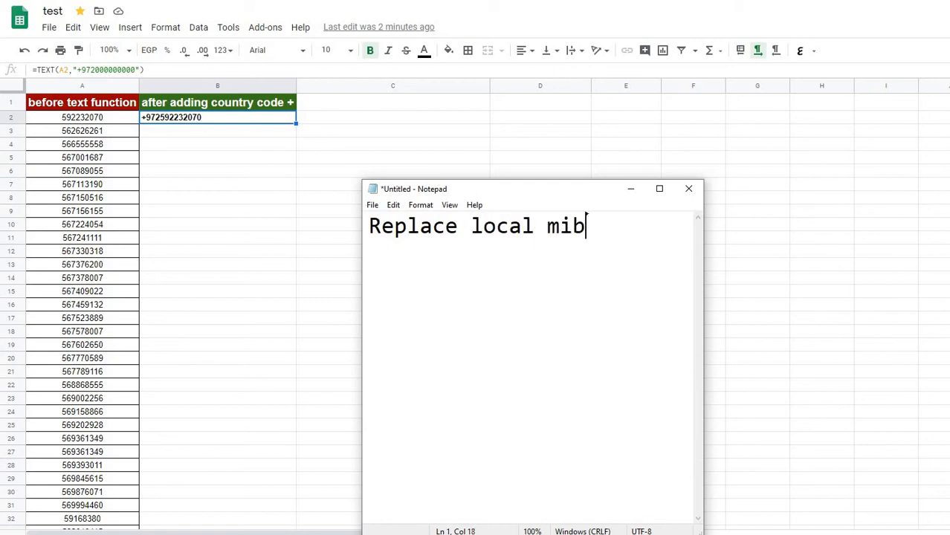
key("BackSpace")
key("BackSpace")
type("obile d")
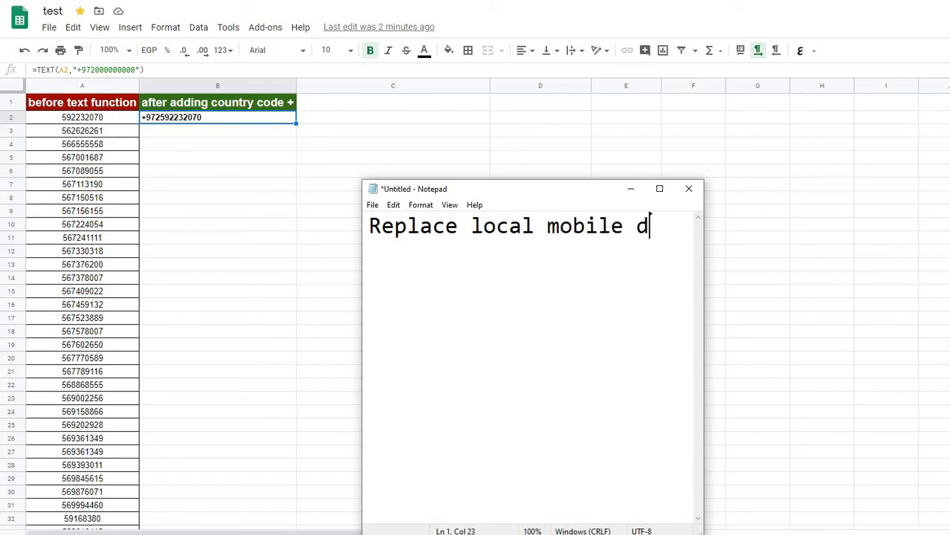
type("igit with ")
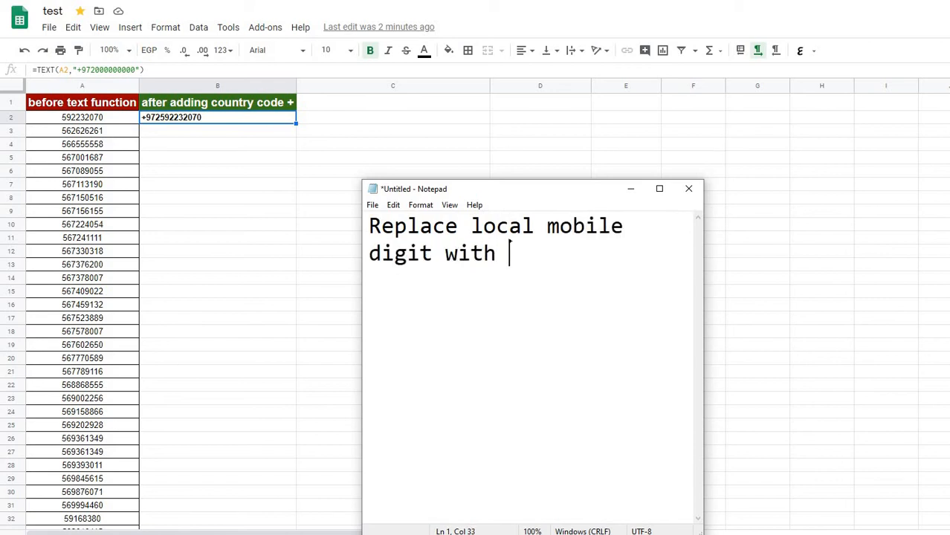
type("0000")
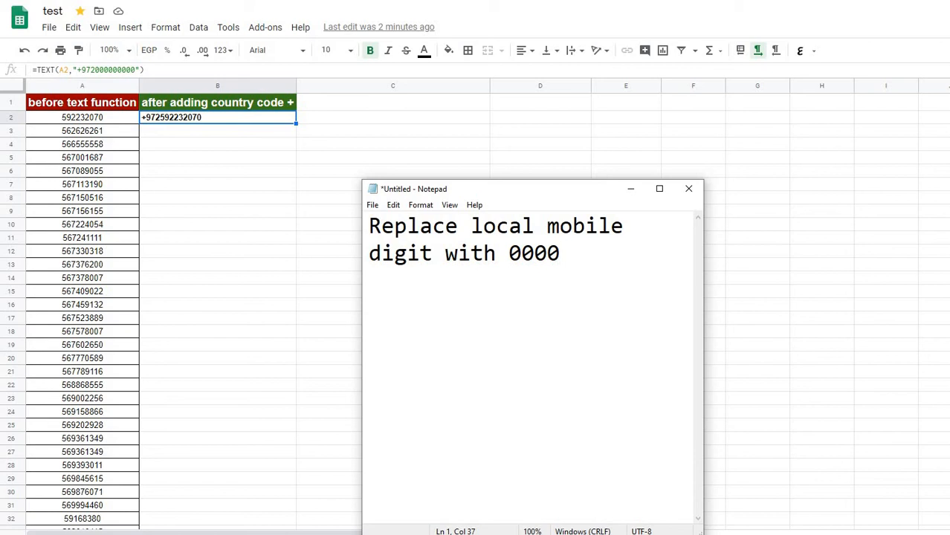
Replace the note's text with "I will do it again" and start a =TEXT( formula in cell B3 of the spreadsheet
key("ctrl+a")
type("I")
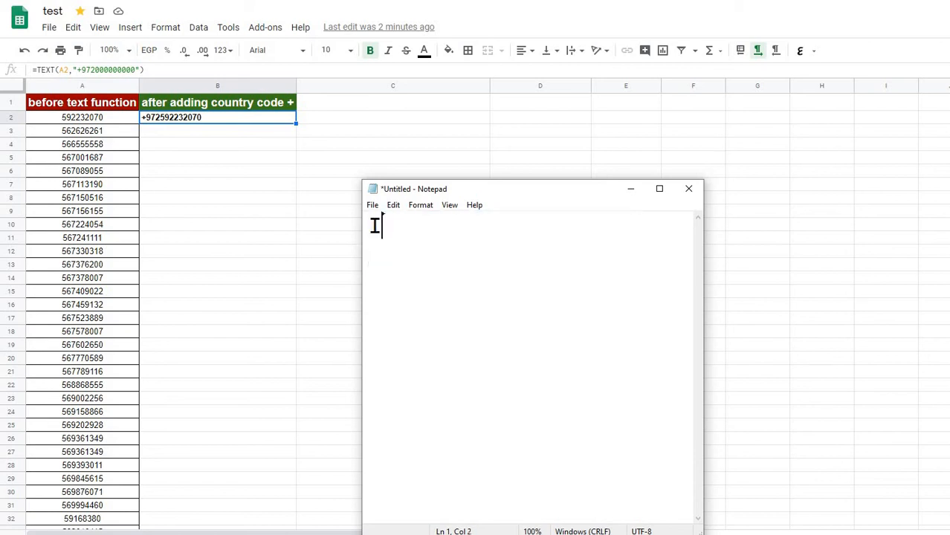
type(" will do it again")
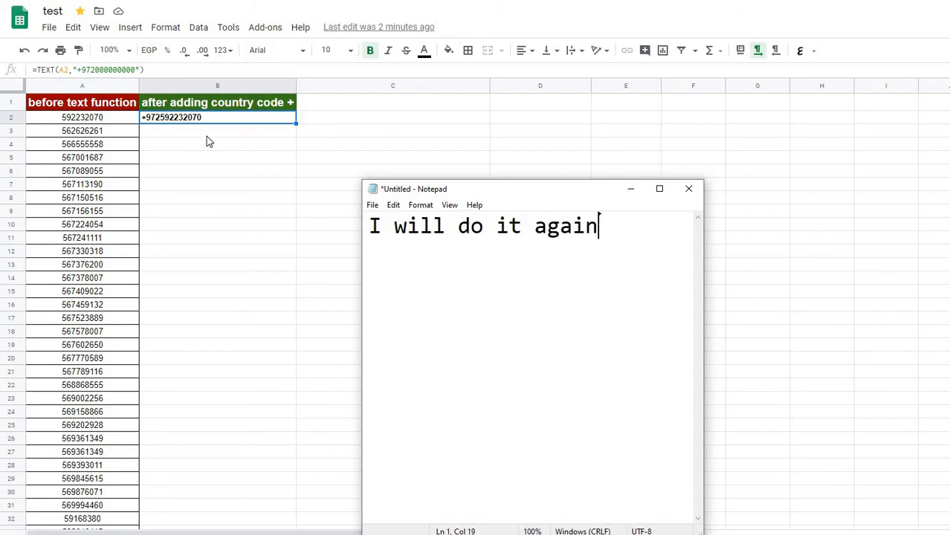
key("alt+Tab")
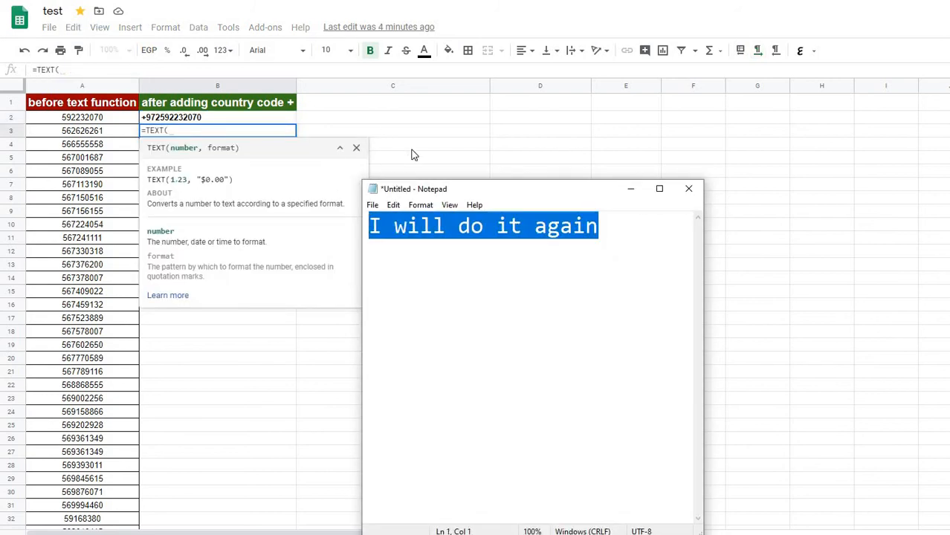
Return to the Notepad note and add a second line reading "I will count mobile digits"
left_click(448, 261)
key("Return")
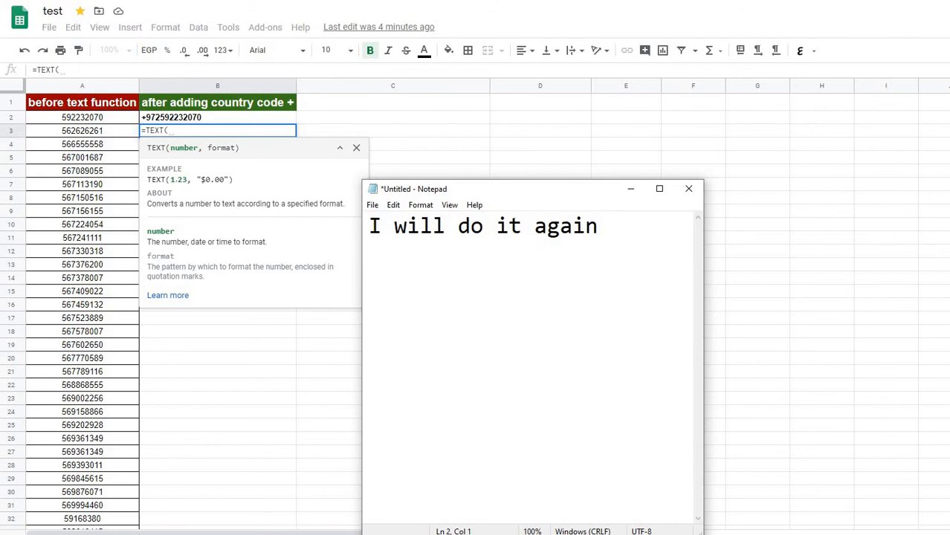
type("I will co")
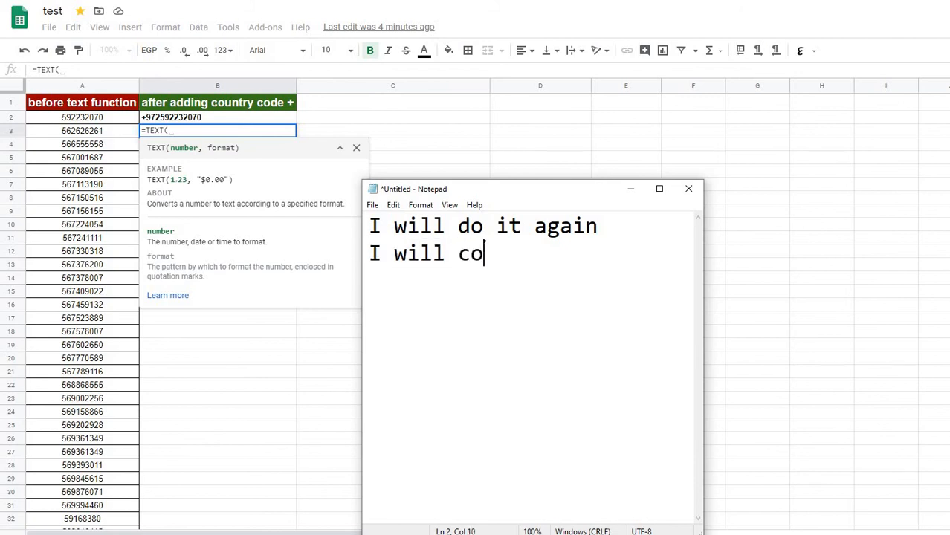
type("unt mobile dig")
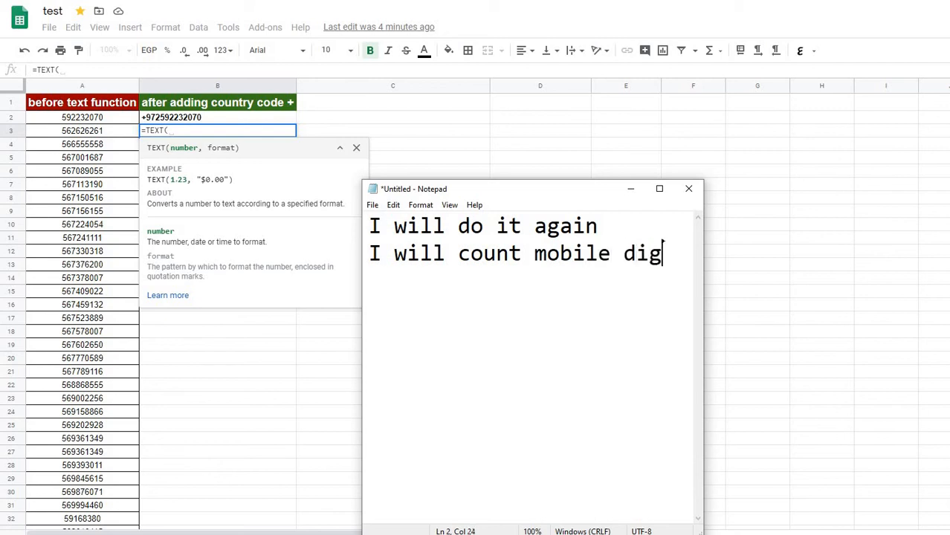
type("its")
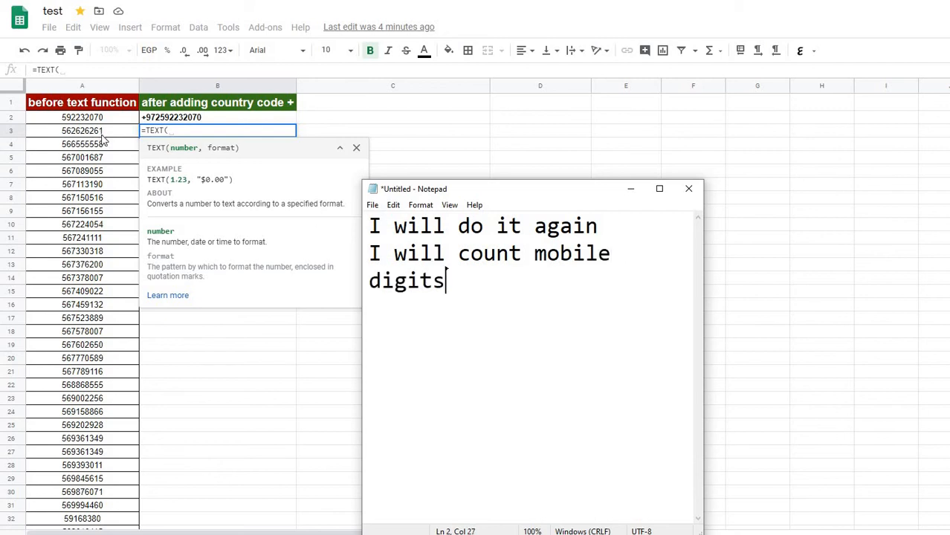
Leave a blank line in the note and write "its 9 digits" below it
key("Return")
key("Return")
type("its ")
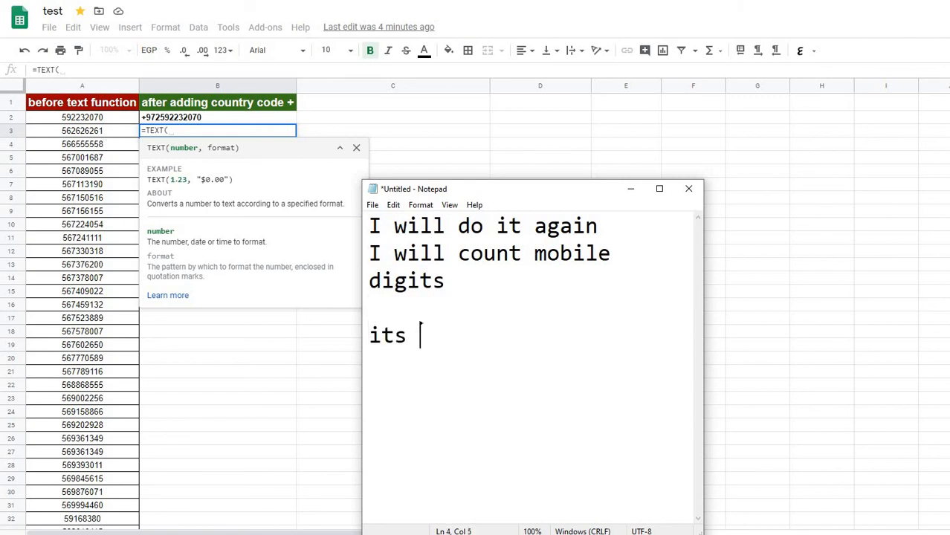
type("9 digit")
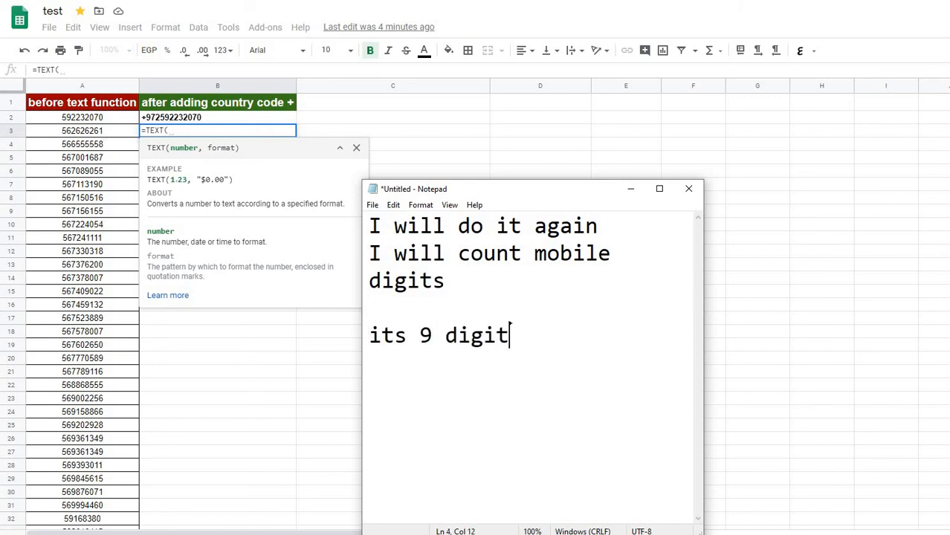
type("s wi")
key("BackSpace")
type("h")
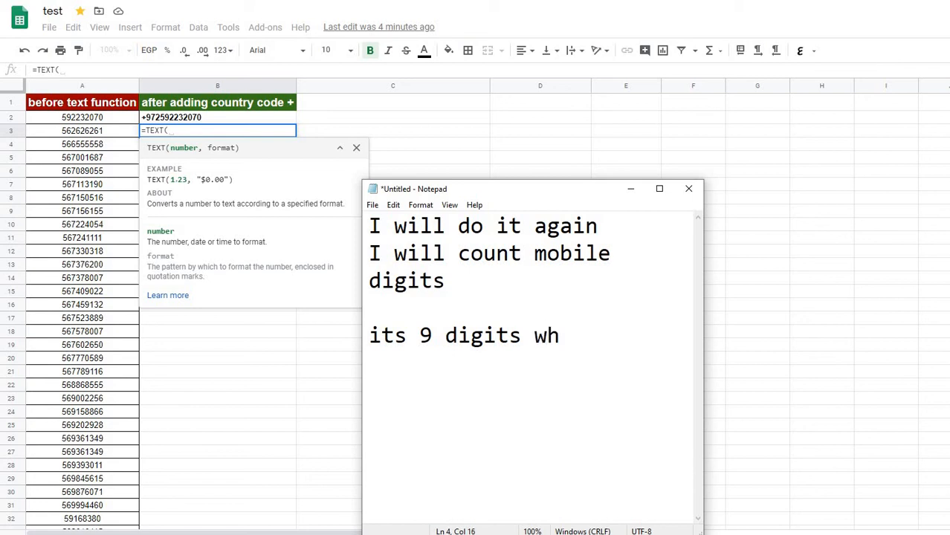
key("BackSpace")
key("BackSpace")
Add a new line reading "I will put 9 zeros" to the note and highlight "9 zeros"
key("Return")
type("I willl")
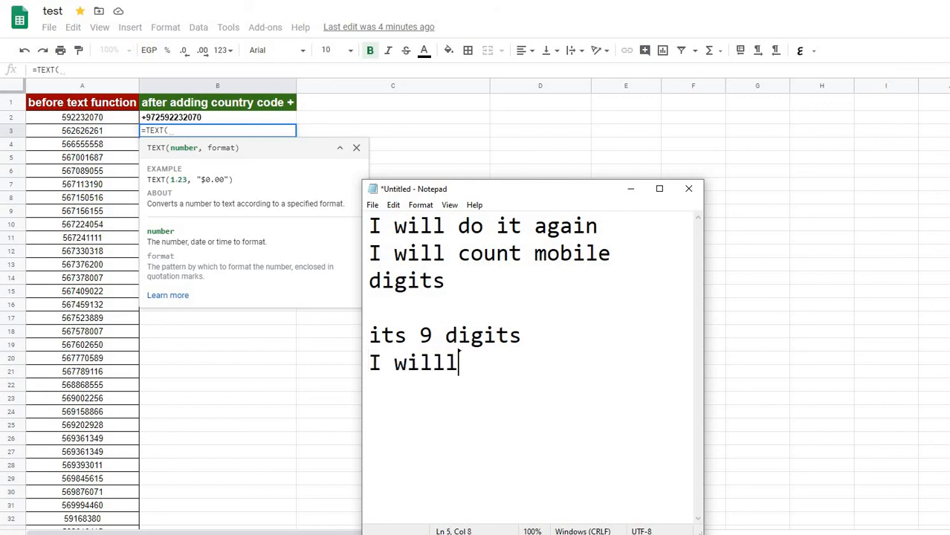
key("BackSpace")
type("put ")
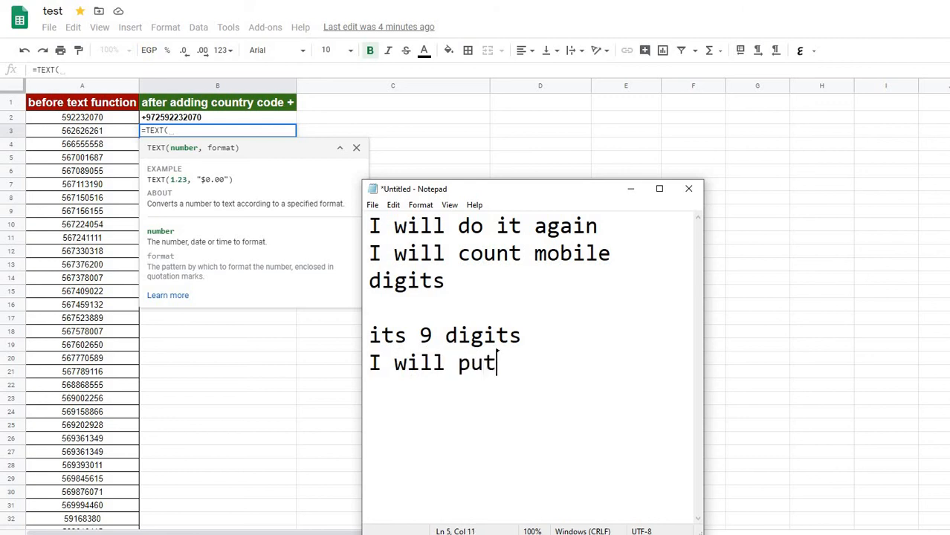
type("zeros")
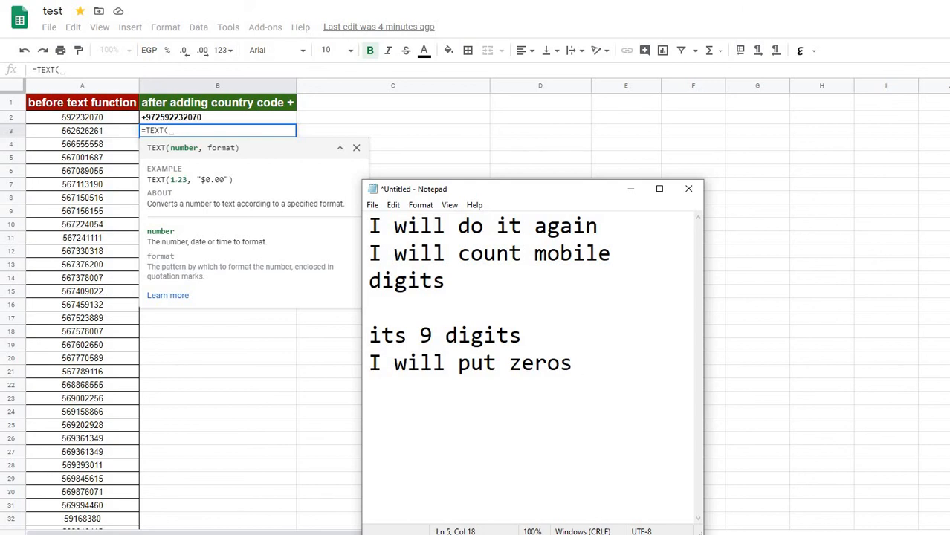
key("Left")
key("Left")
key("Left")
key("Left")
key("Left")
key("Left")
type("9")
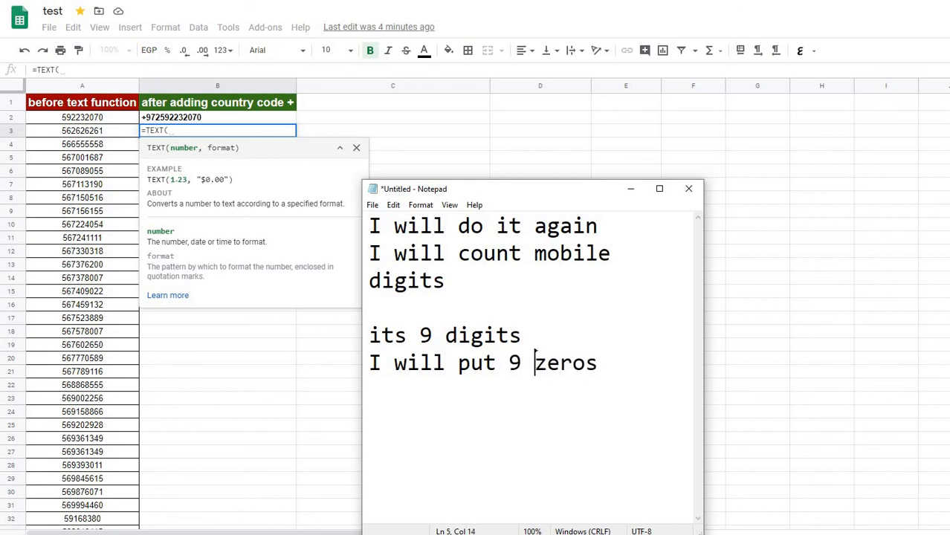
left_click_drag(611, 363, 508, 363)
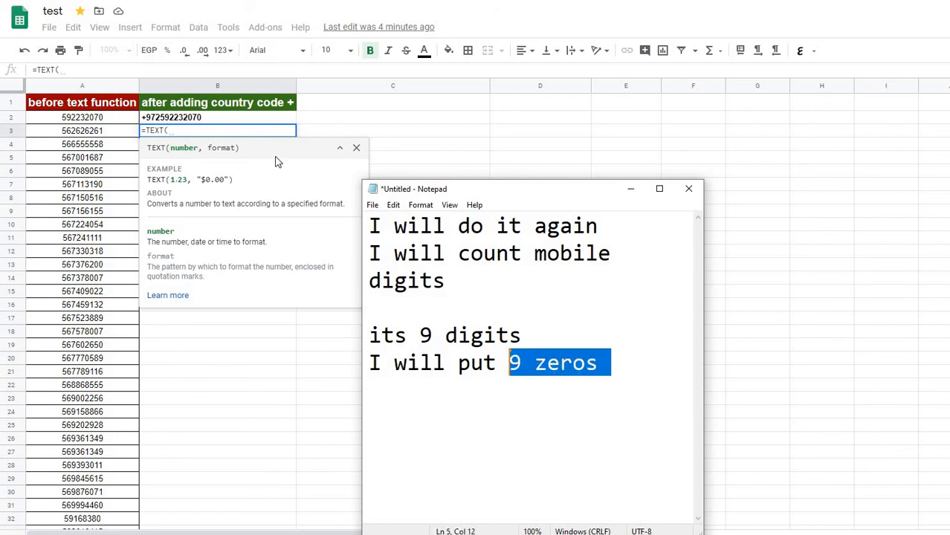
left_click(277, 161)
left_click(98, 133)
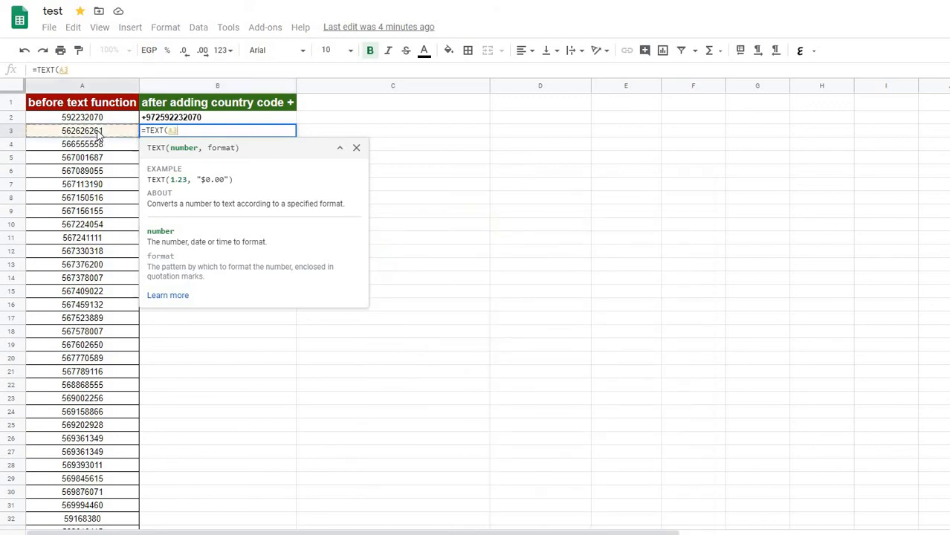
type(", ")
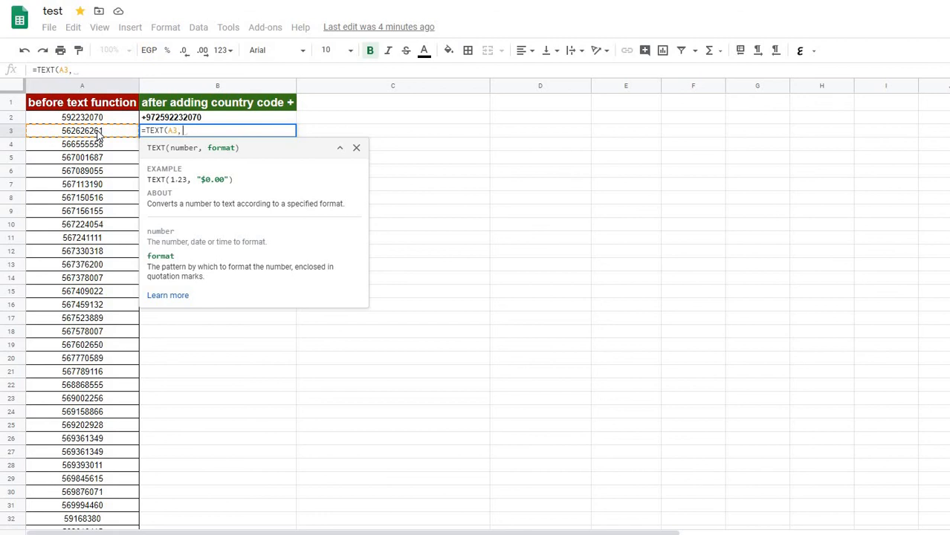
type("+972")
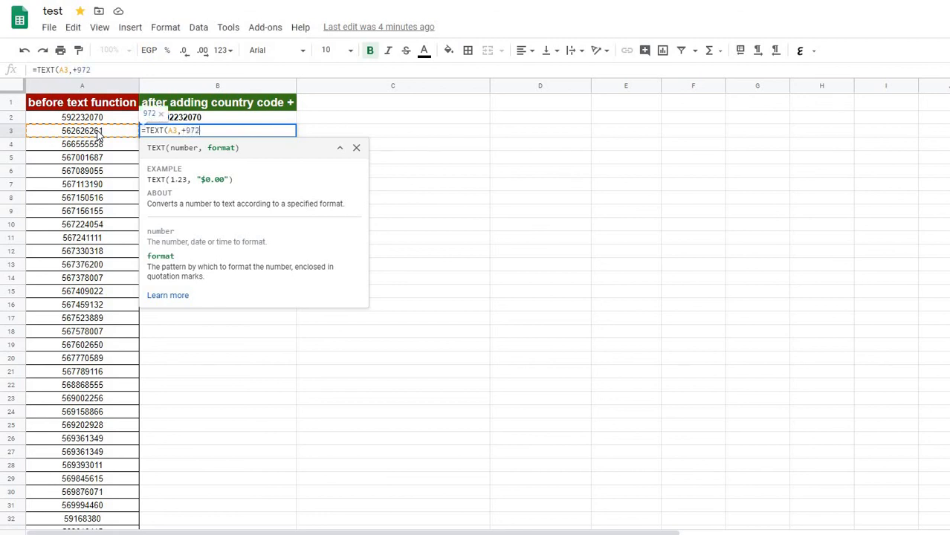
type("0000000")
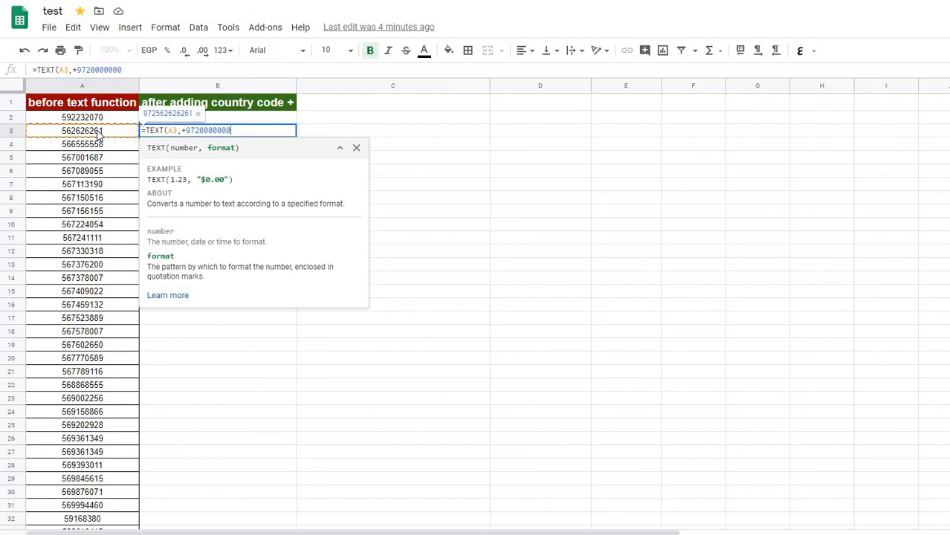
type("\"")
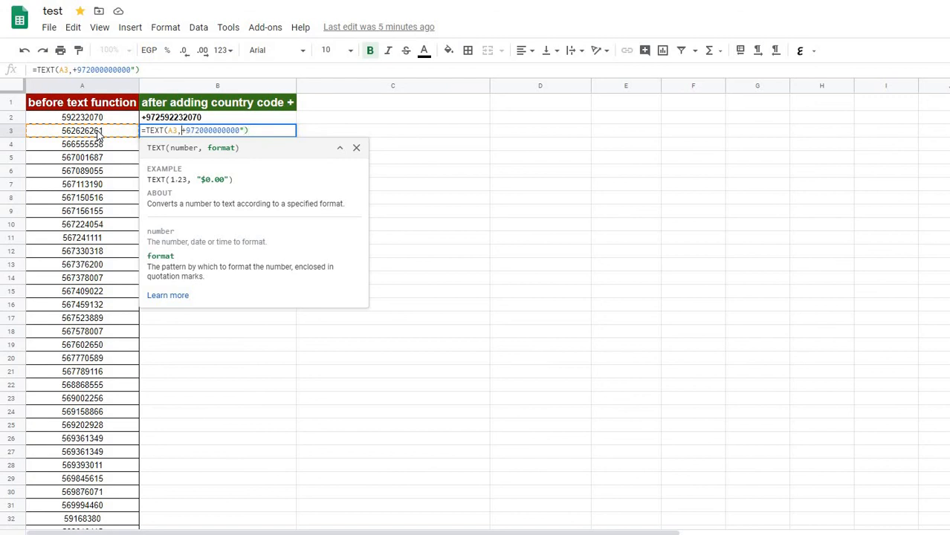
type("\"")
key("Return")
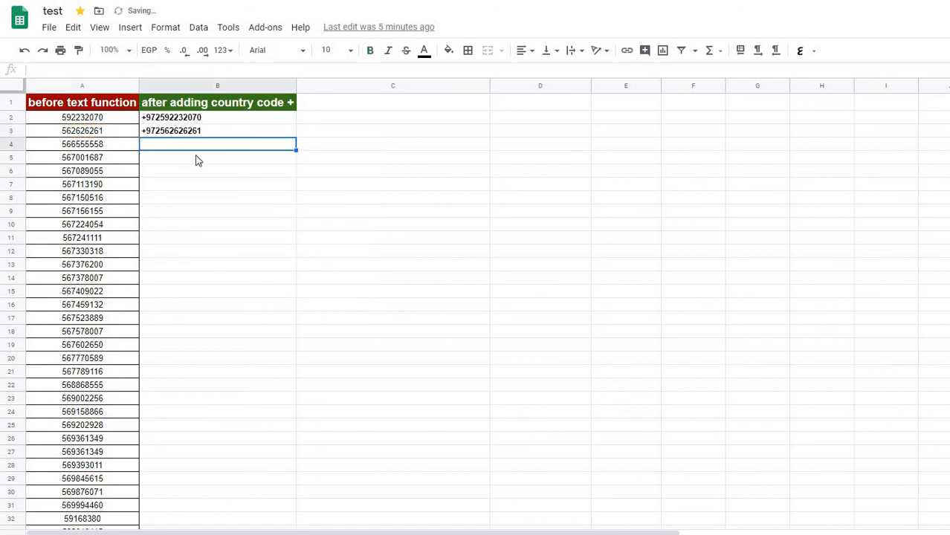
Fill the country-code formula from cell B3 down through B25
left_click(219, 134)
left_click_drag(296, 135, 308, 428)
left_click(367, 323)
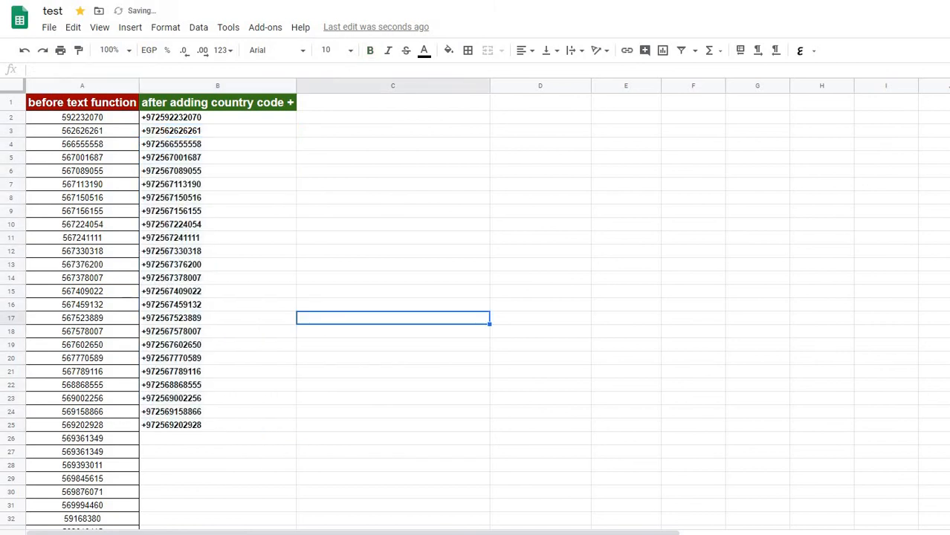
Switch to the Notepad note and replace all its text with "thanks for watching"
key("alt+Tab")
key("ctrl+a")
type("tha")
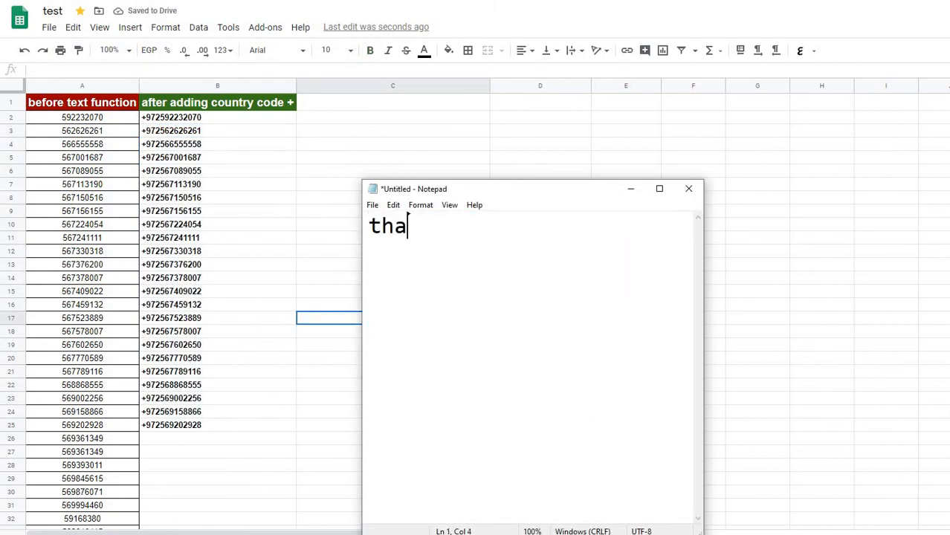
type("nks for wa")
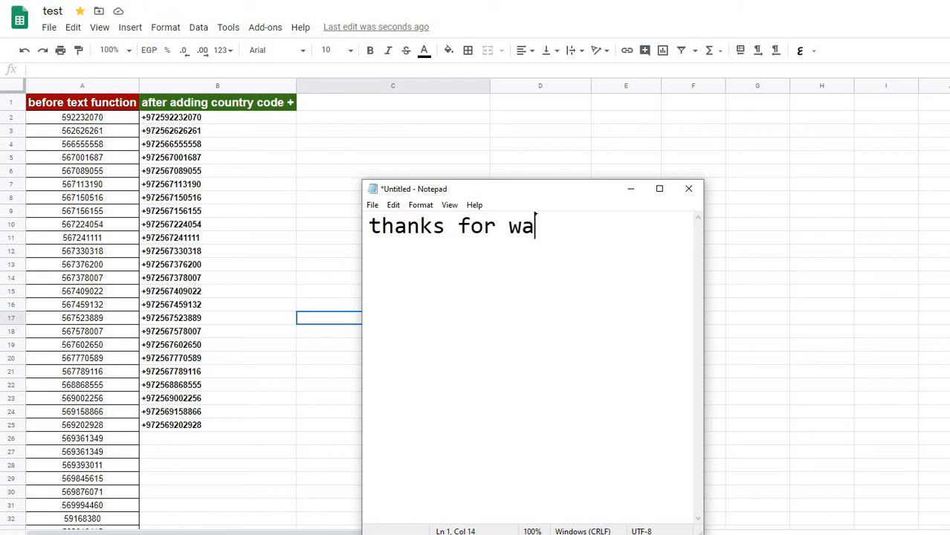
type("tching")
Leave a blank line in the note and write "don't forget to subscribe" below it
key("Return")
key("Return")
type("d")
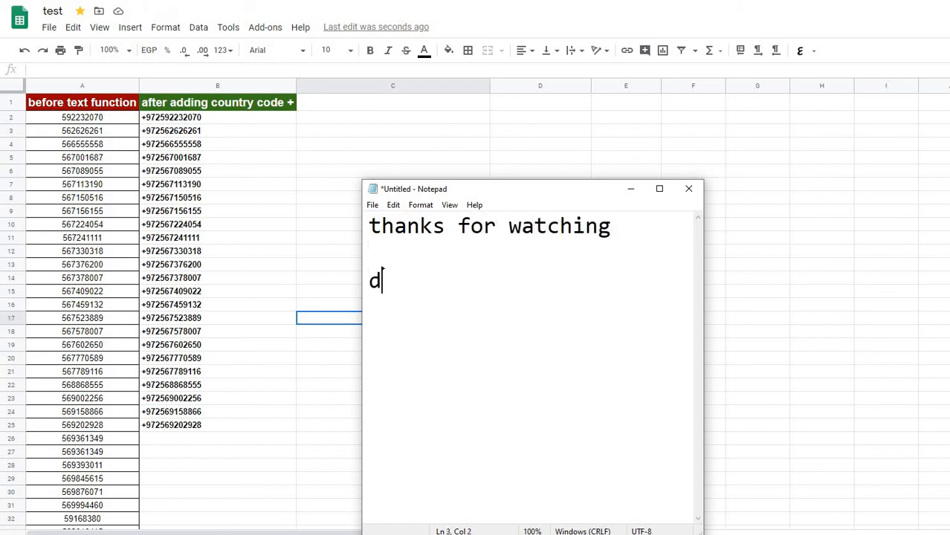
type("on't for")
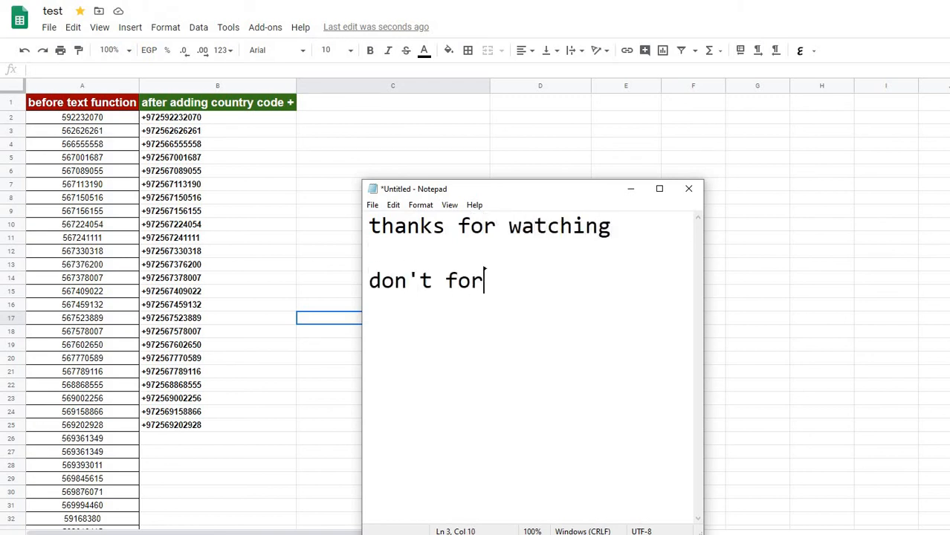
type("get to ")
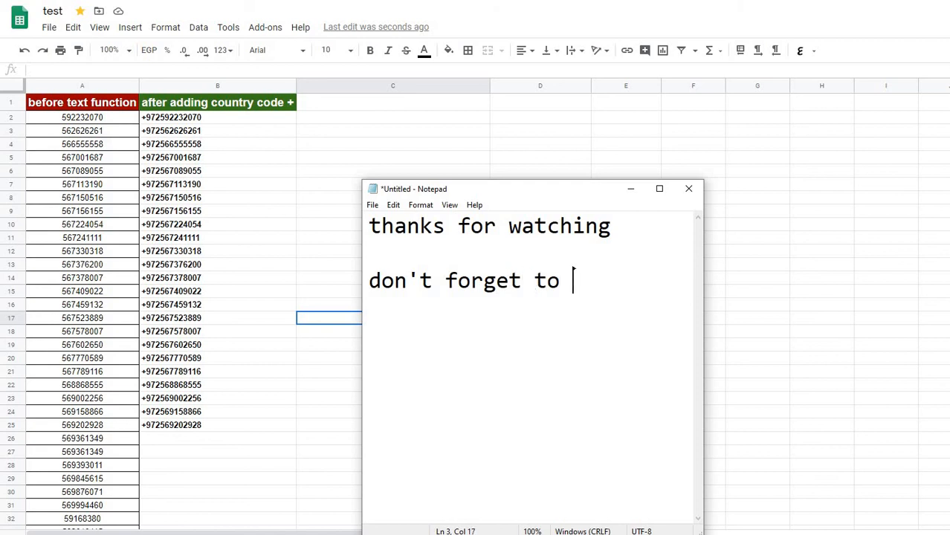
type("subscribe")
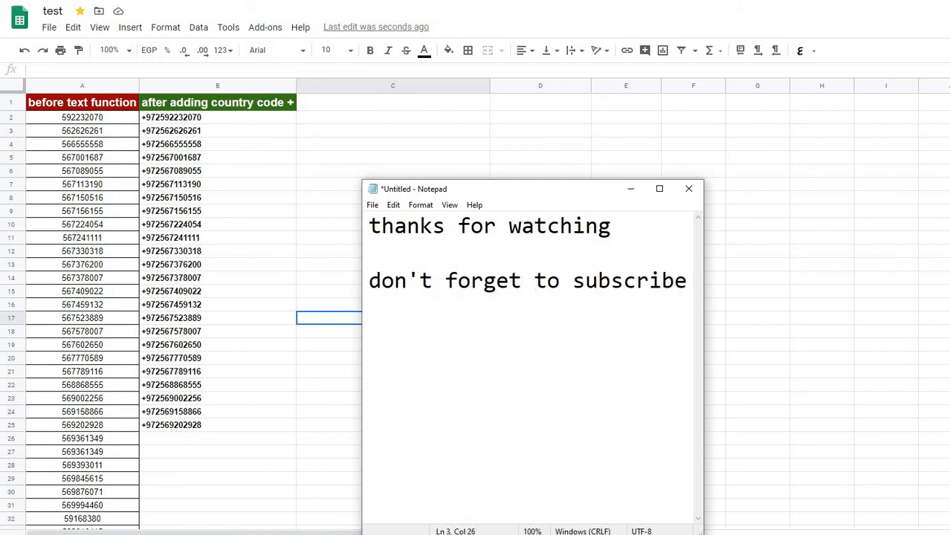